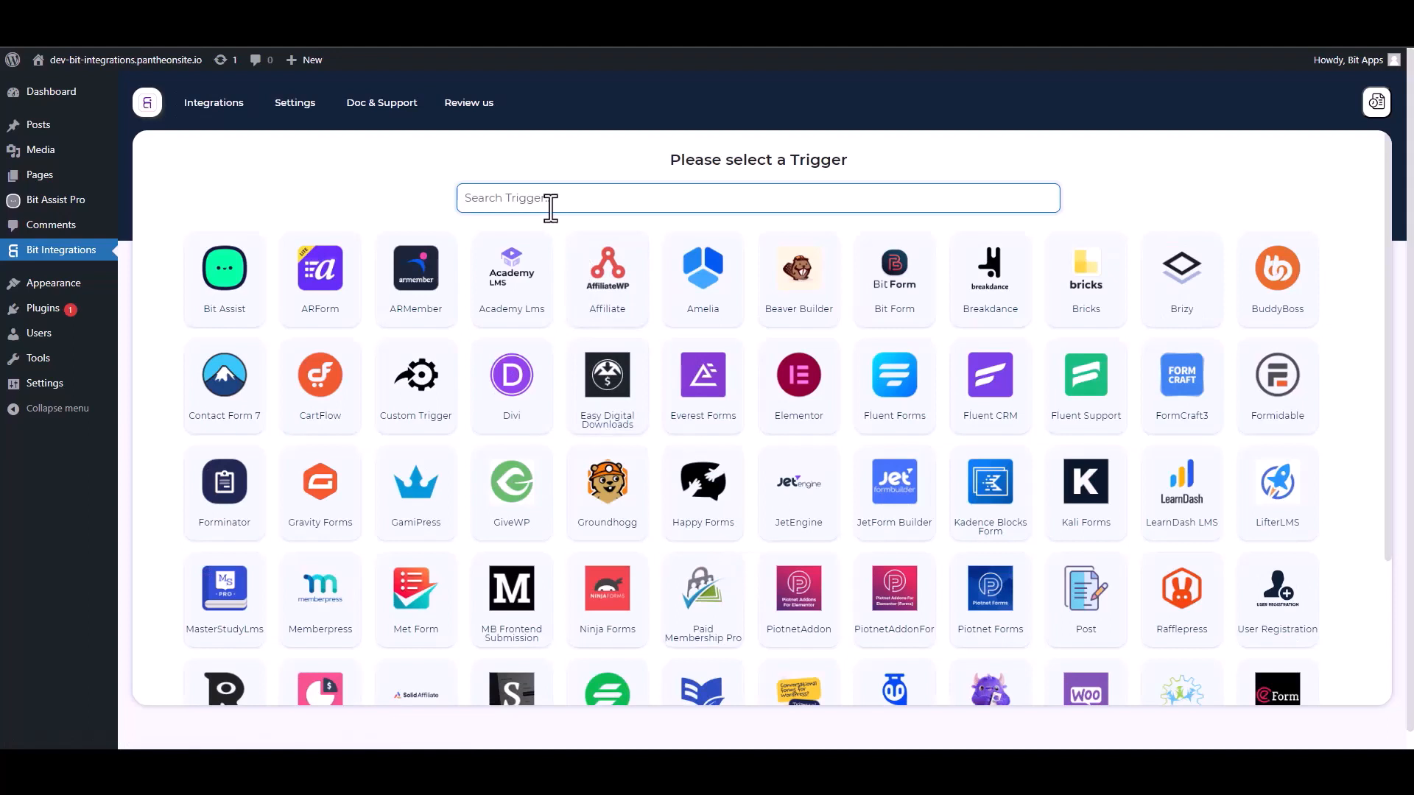
Choose Bit Assist as the trigger, copy its webhook URL, and start fetching test data.
{"action": "left_click", "coordinate": [235, 291]}
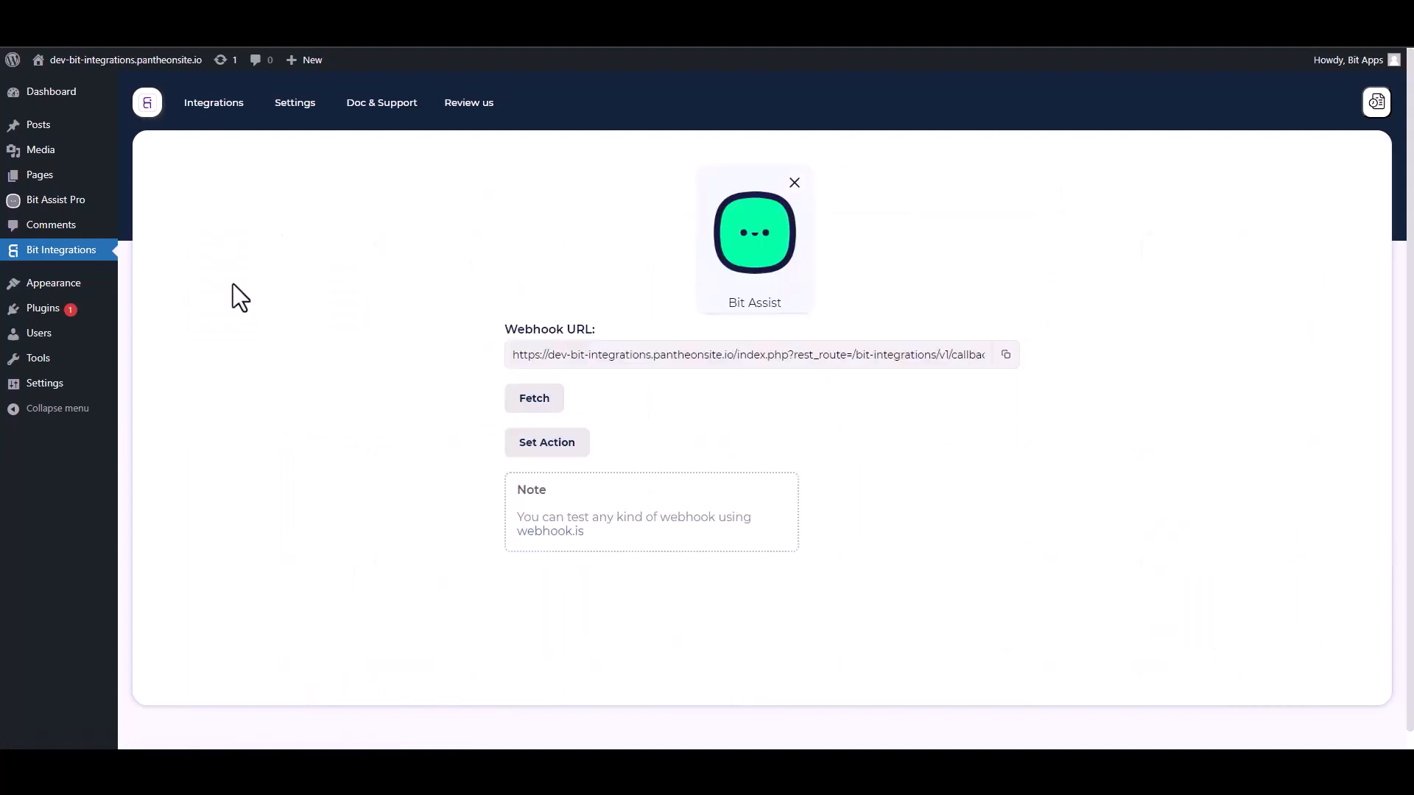
{"action": "left_click", "coordinate": [1006, 355]}
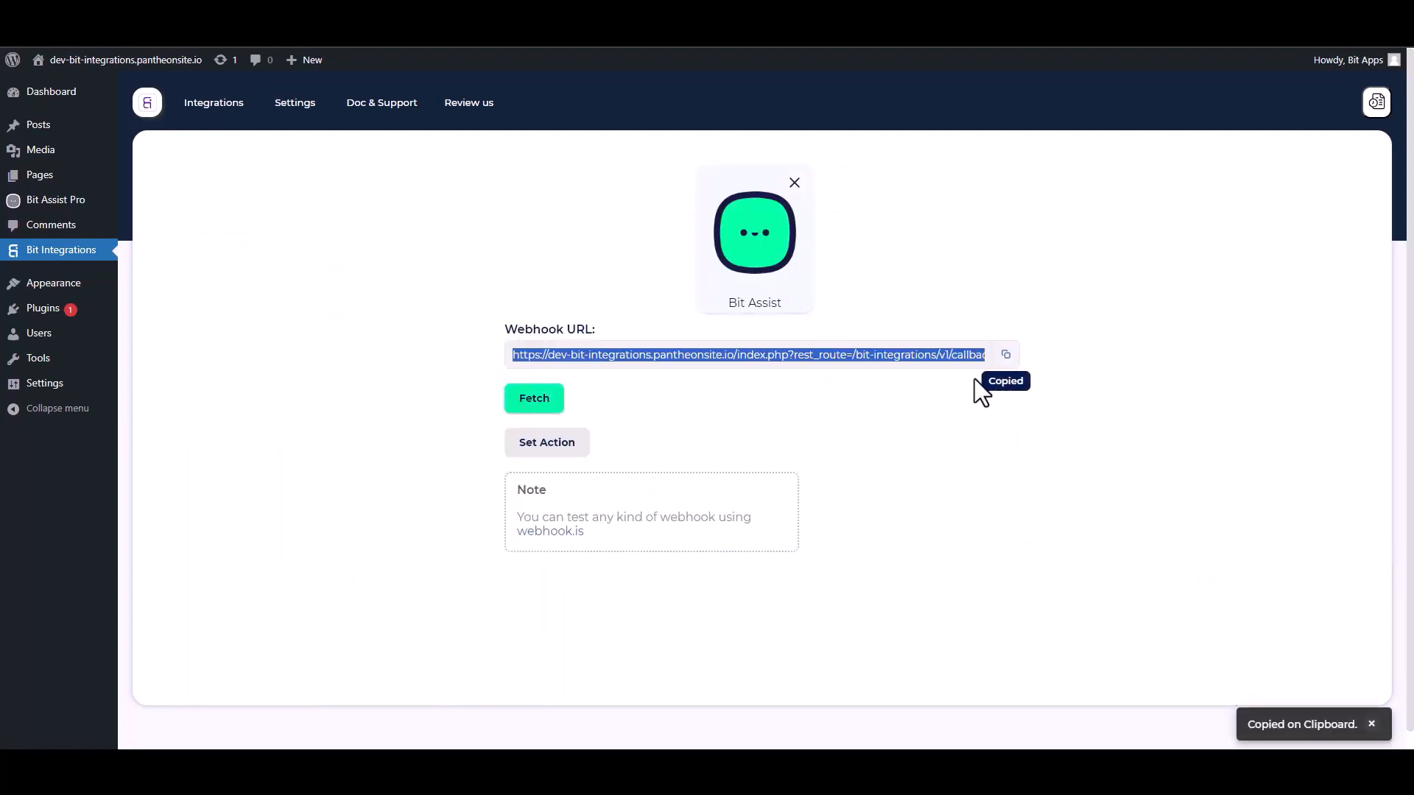
{"action": "left_click", "coordinate": [535, 402]}
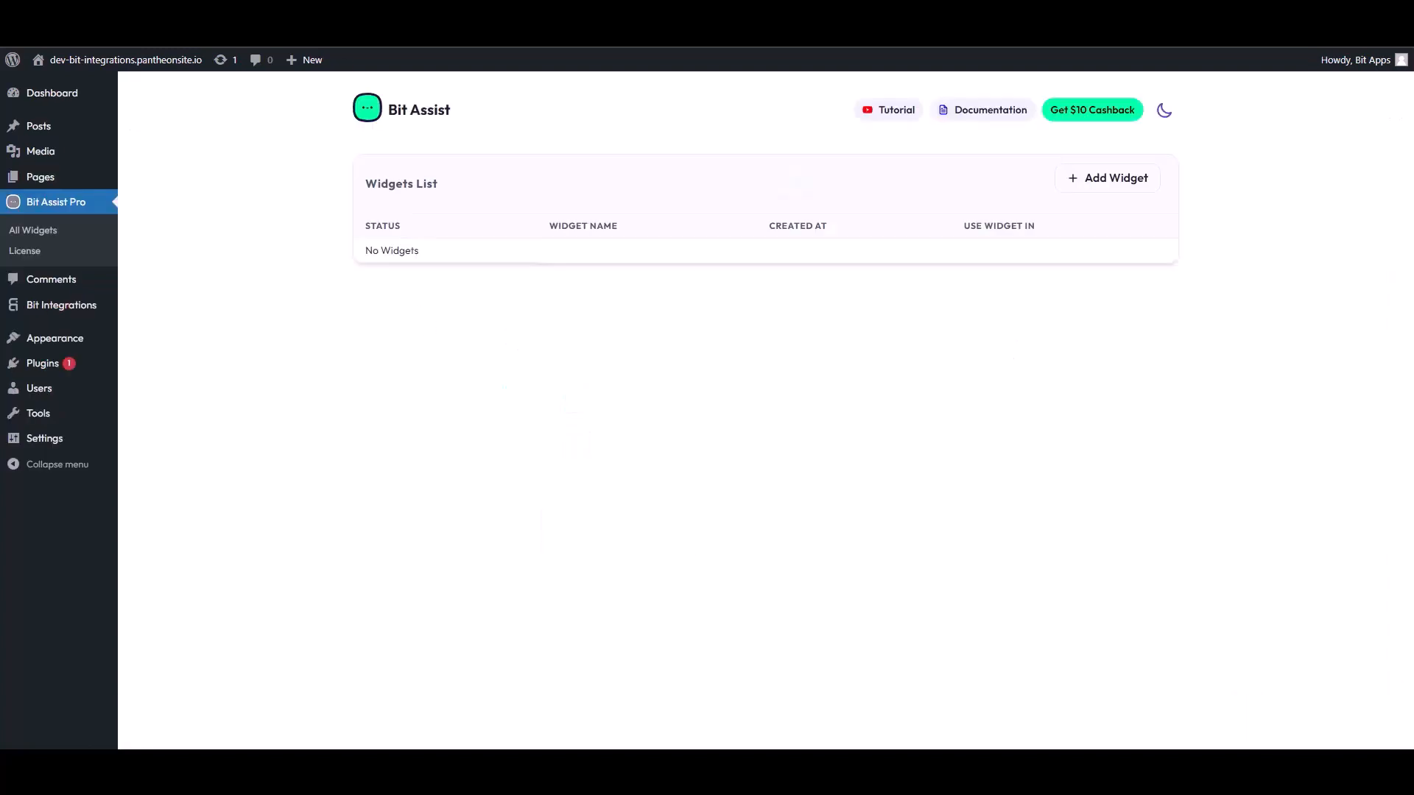
Create a new widget named 'Bit Integrations'.
{"action": "left_click", "coordinate": [1114, 185]}
{"action": "triple_click", "coordinate": [592, 423]}
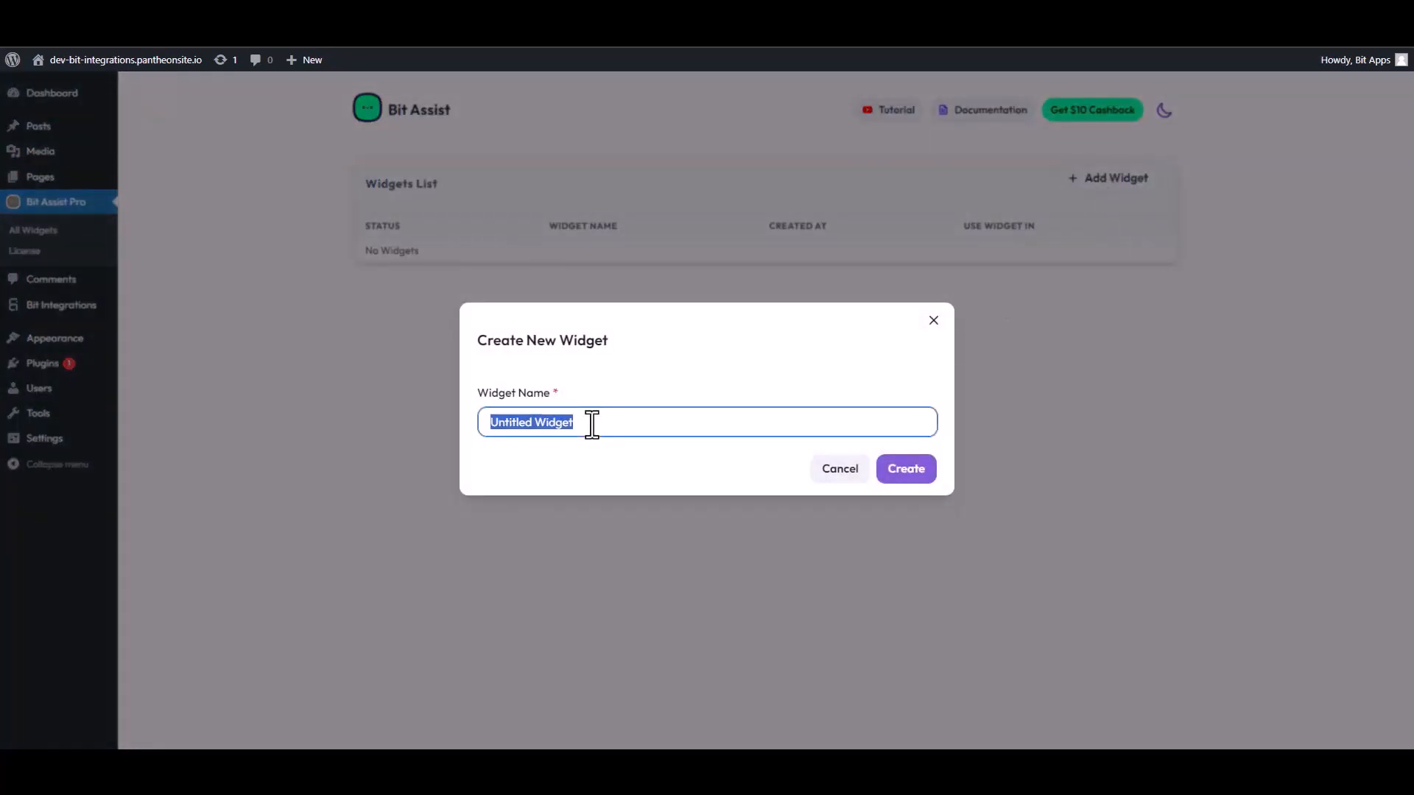
{"action": "type", "text": "Bi"}
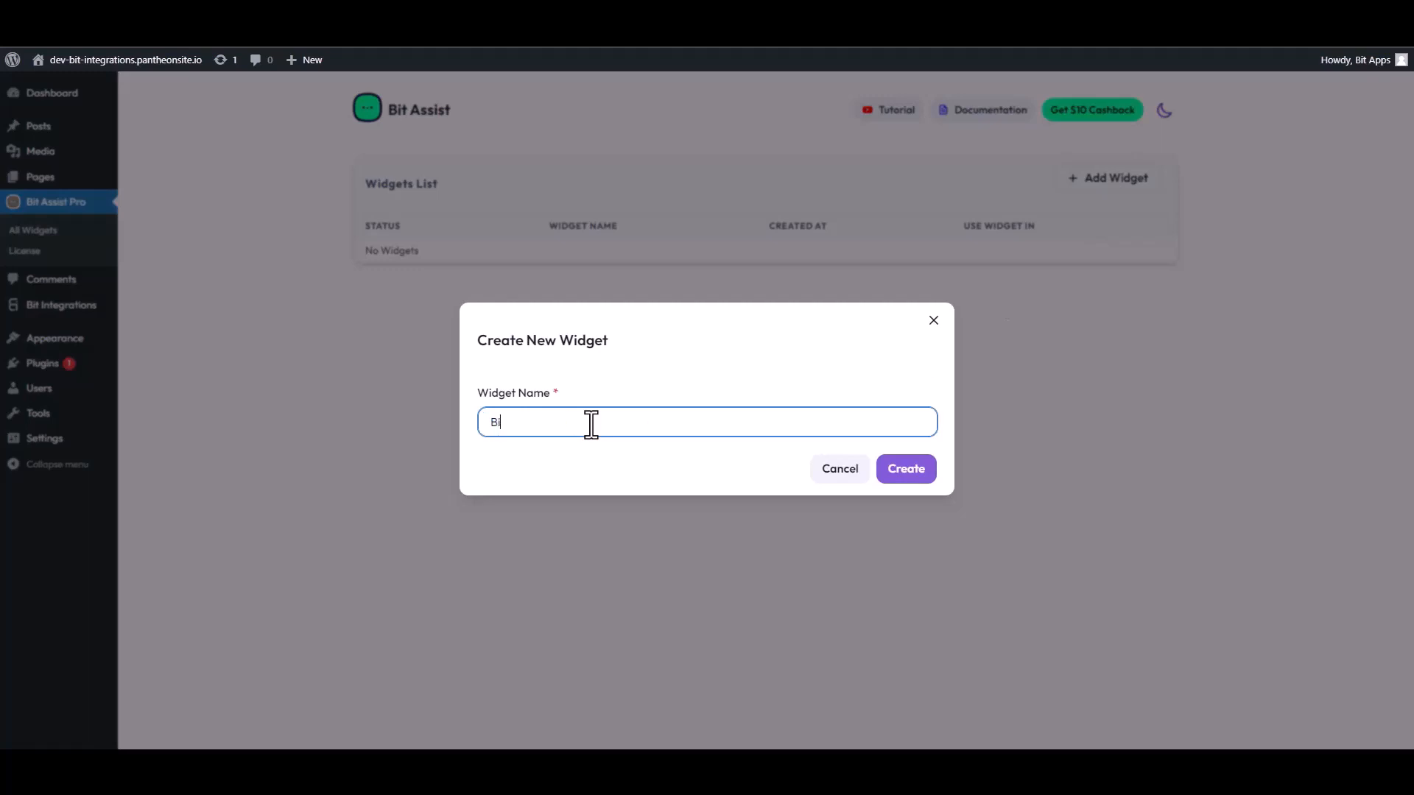
{"action": "type", "text": "t Integrations"}
{"action": "left_click", "coordinate": [917, 475]}
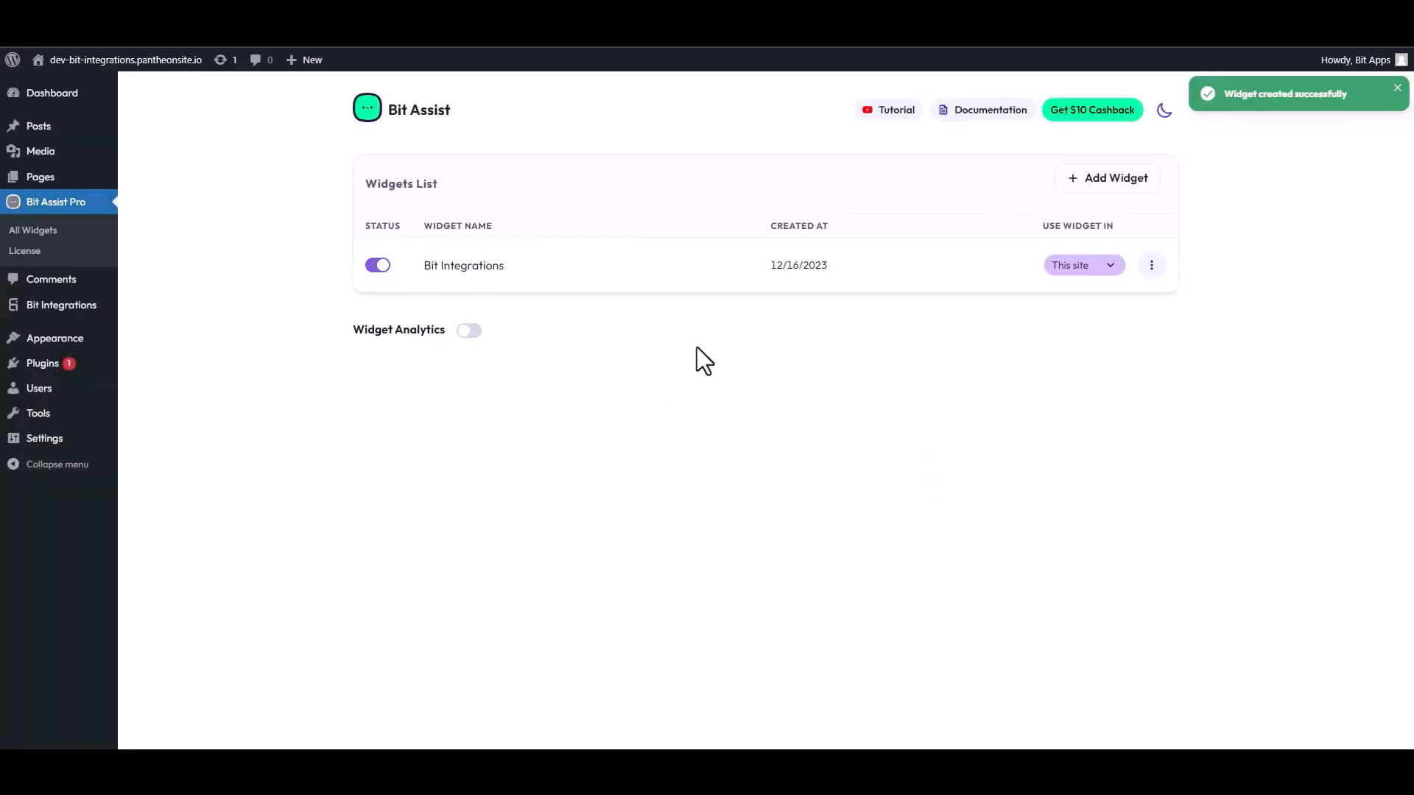
Edit the Bit Integrations widget and begin adding a new channel.
{"action": "left_click", "coordinate": [1152, 265]}
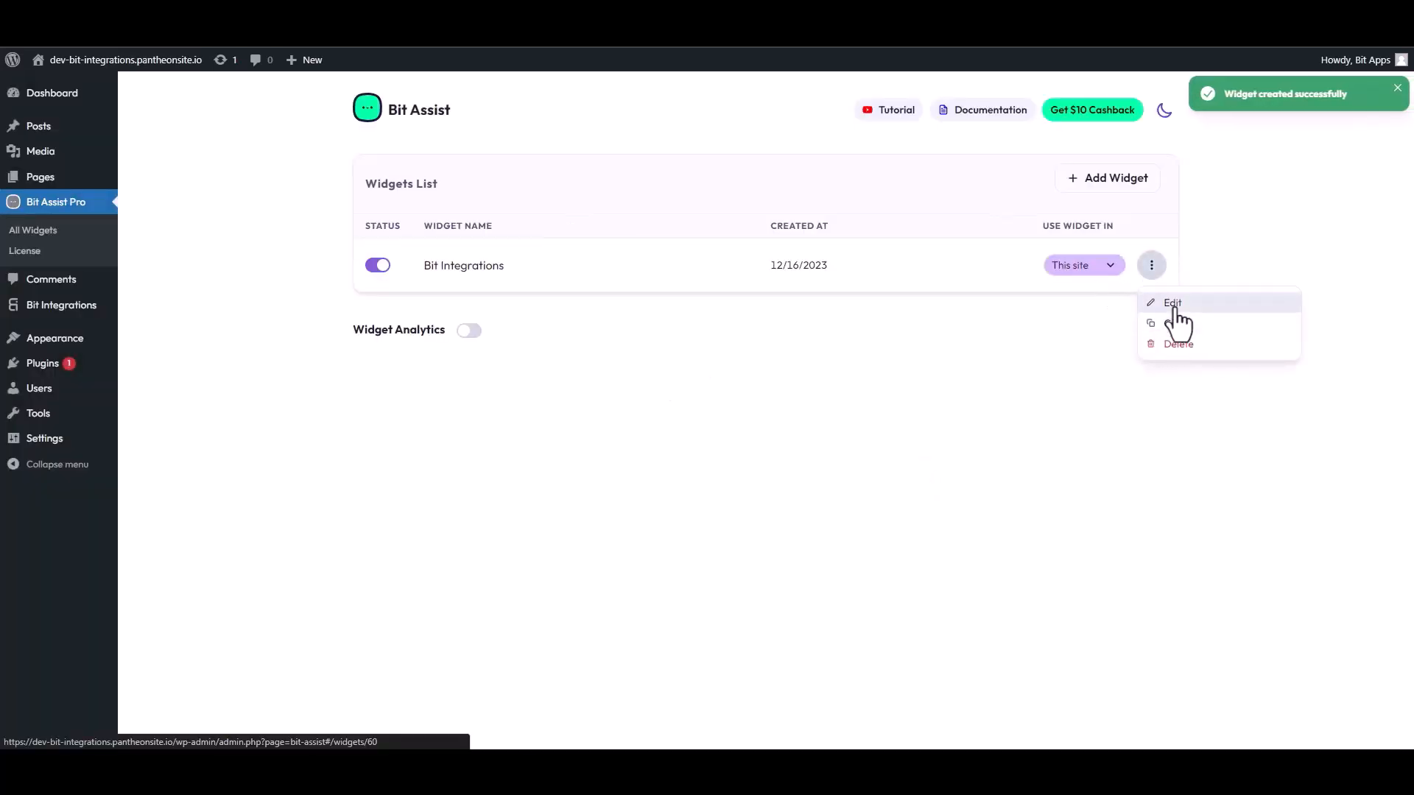
{"action": "left_click", "coordinate": [1171, 304]}
{"action": "left_click", "coordinate": [441, 242]}
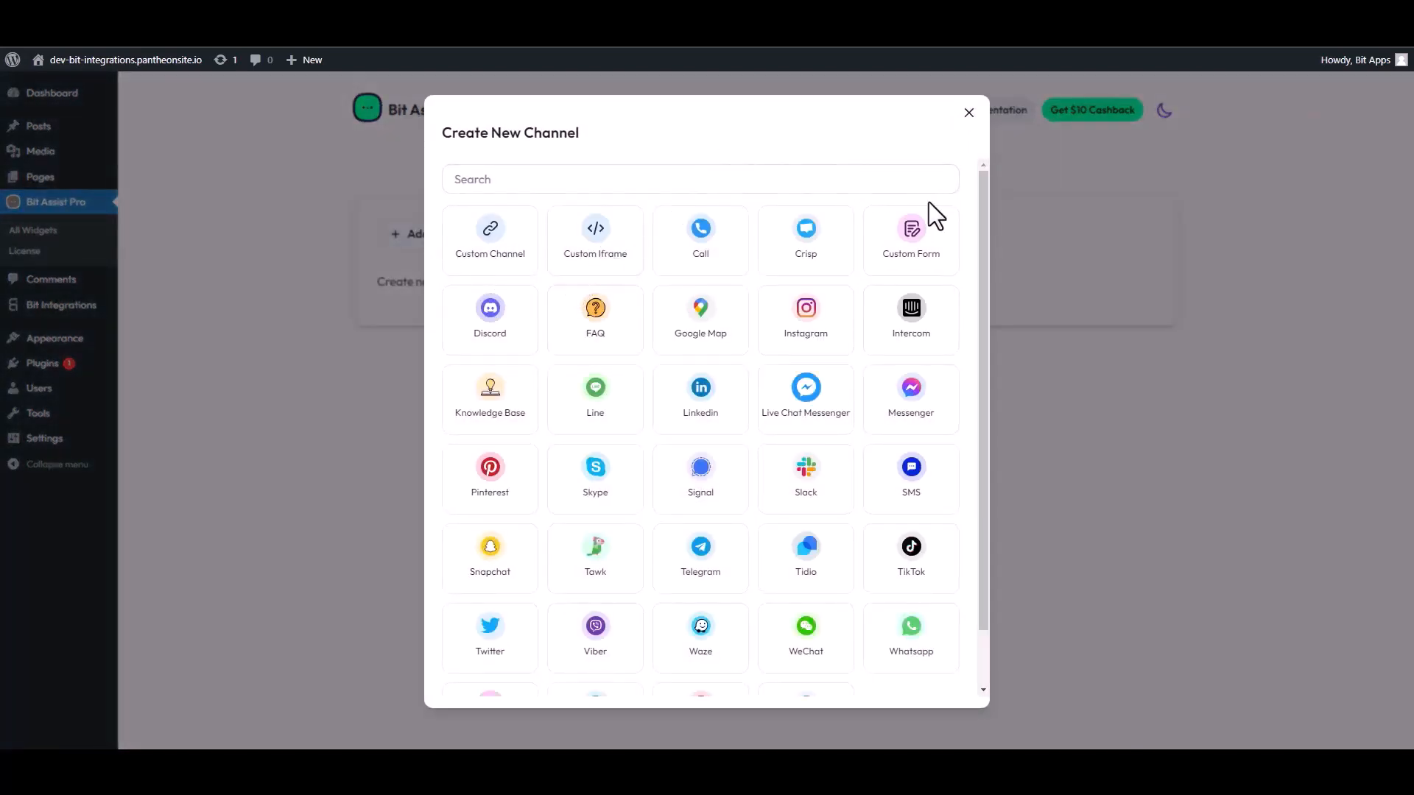
Set up a Custom Form channel titled 'Co' with two text fields, an email field and a number field.
{"action": "left_click", "coordinate": [920, 237]}
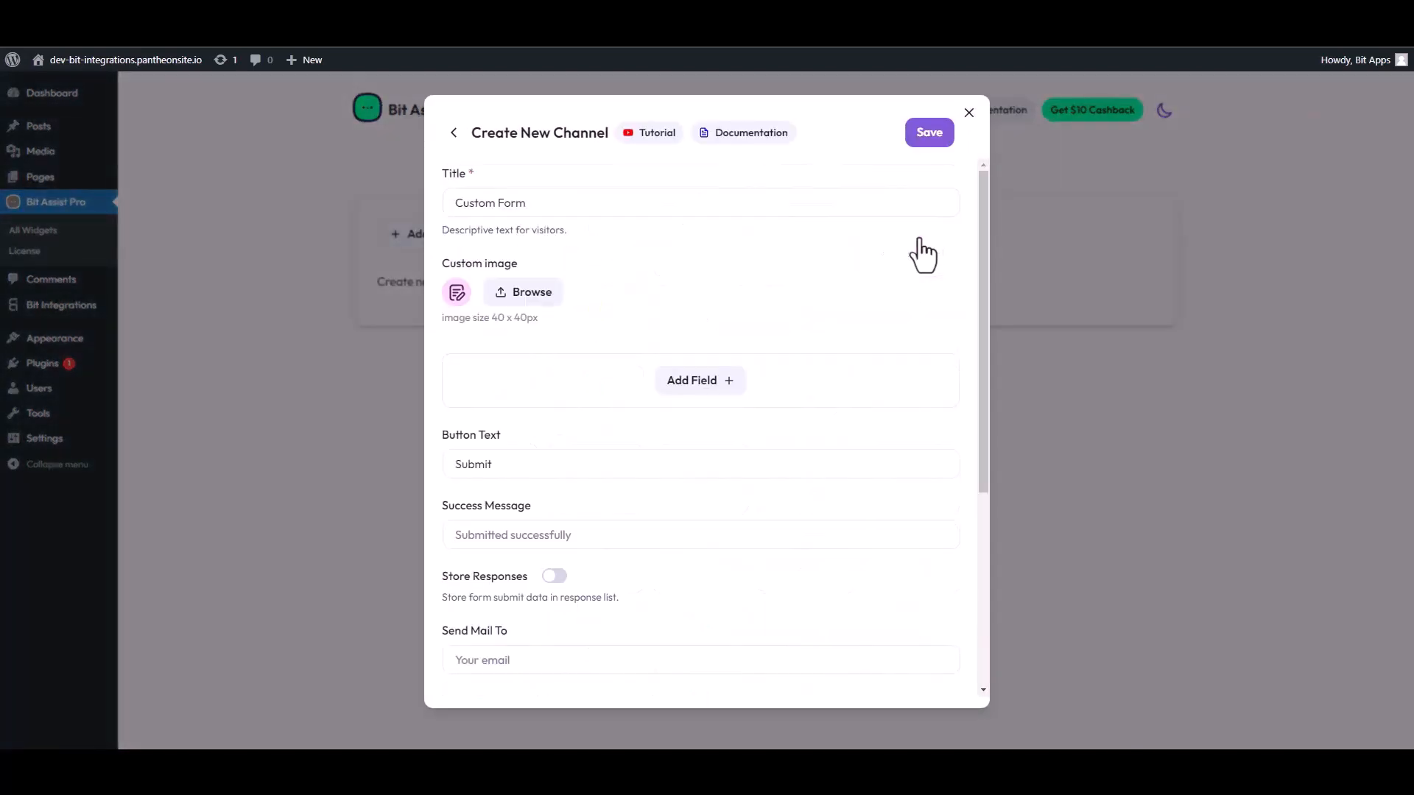
{"action": "triple_click", "coordinate": [528, 212]}
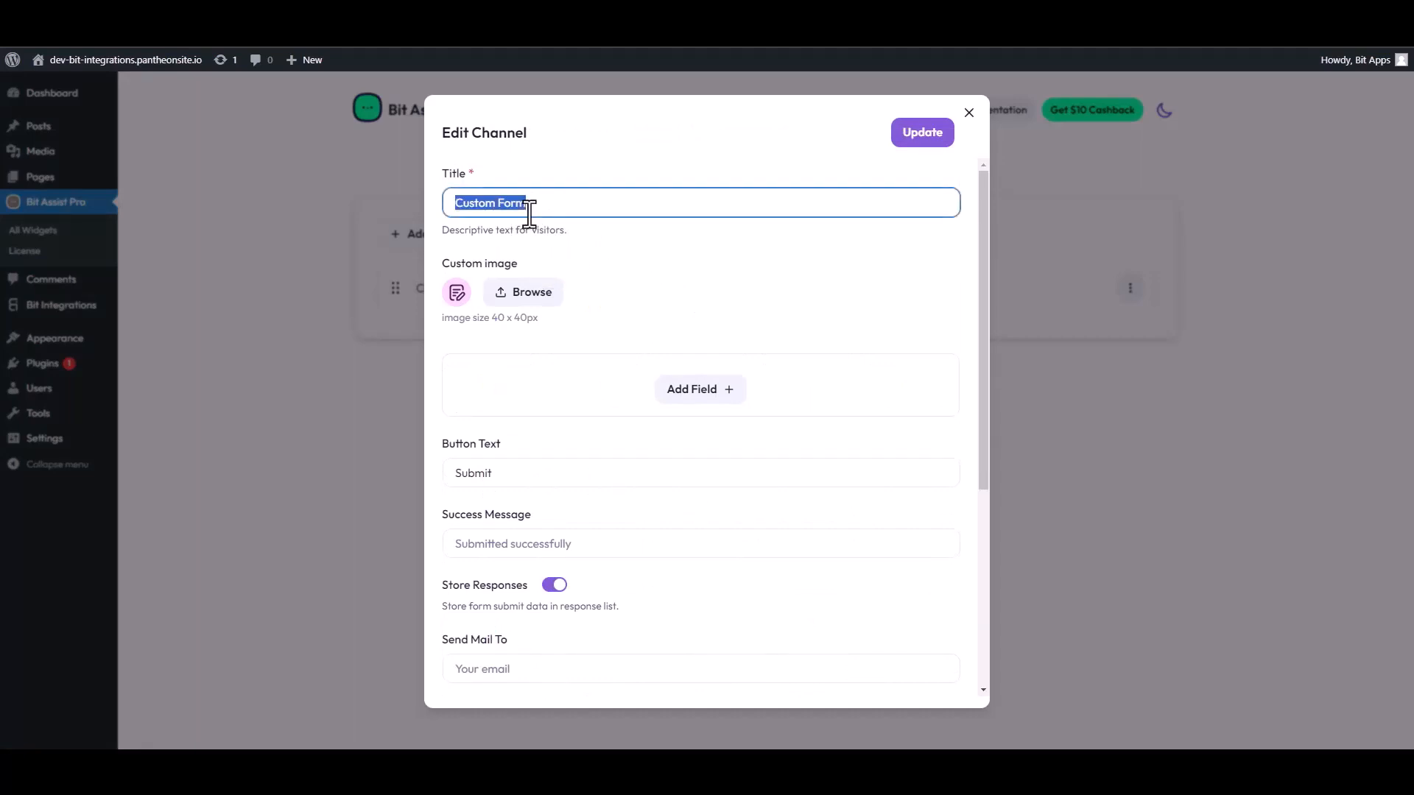
{"action": "type", "text": "Co"}
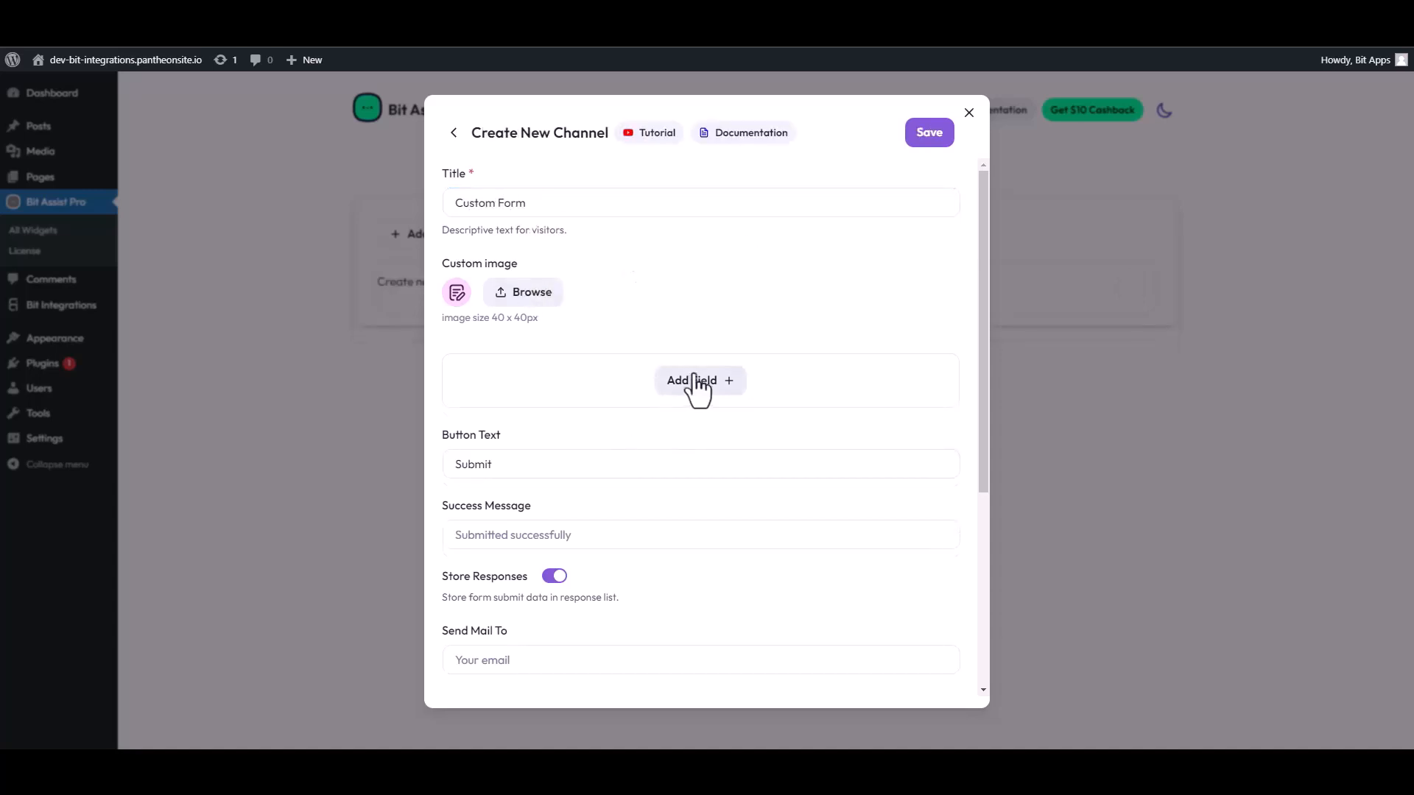
{"action": "left_click", "coordinate": [696, 386]}
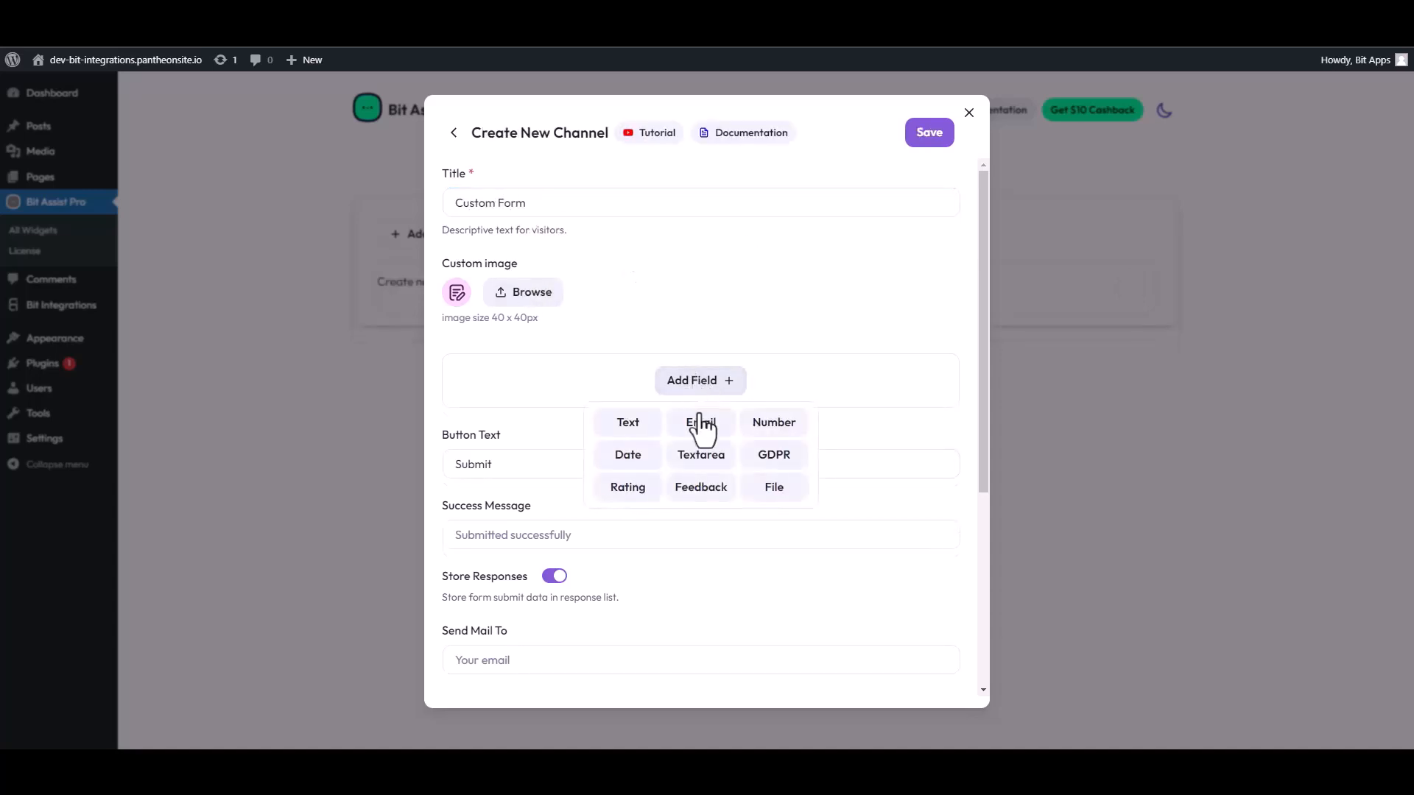
{"action": "left_click", "coordinate": [626, 419]}
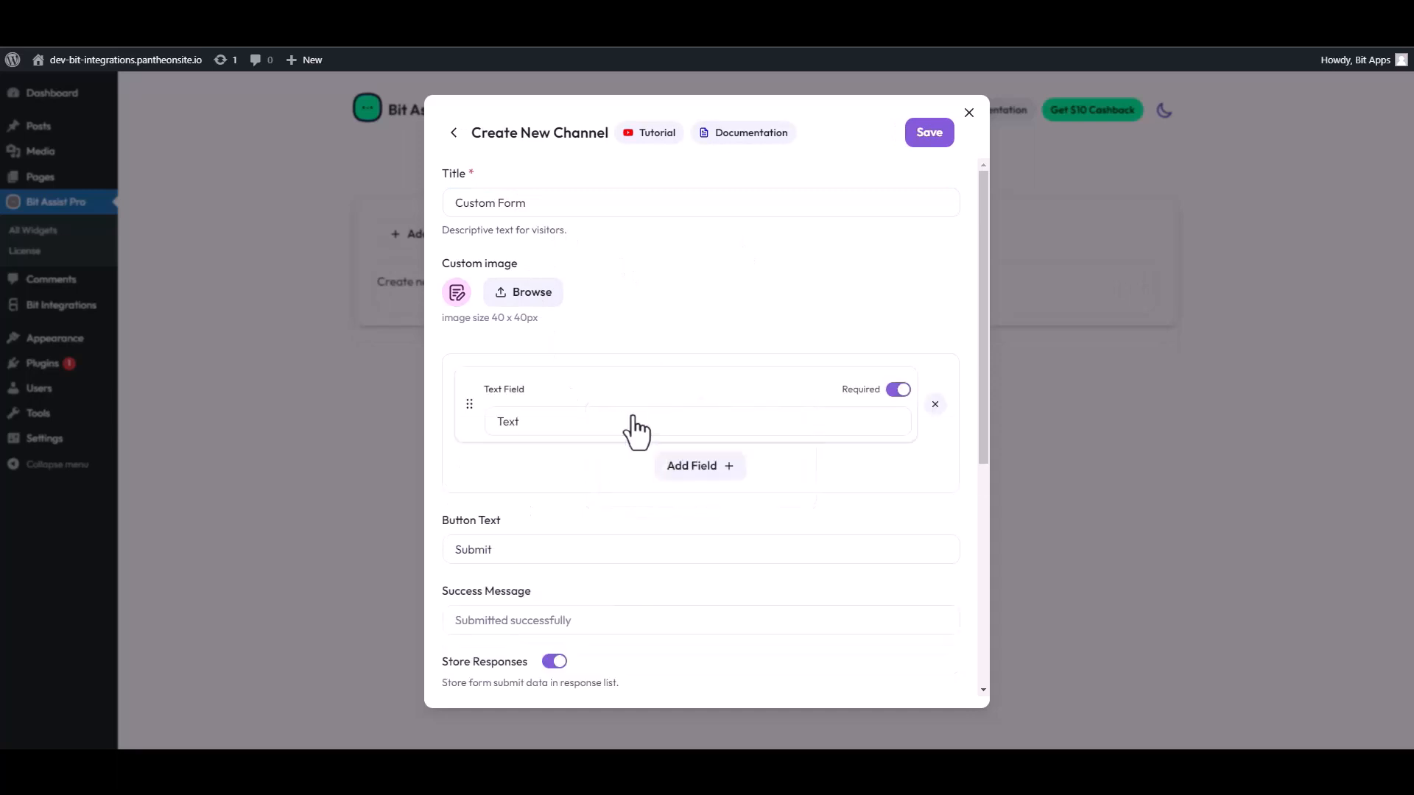
{"action": "left_click", "coordinate": [666, 468]}
{"action": "left_click", "coordinate": [630, 517]}
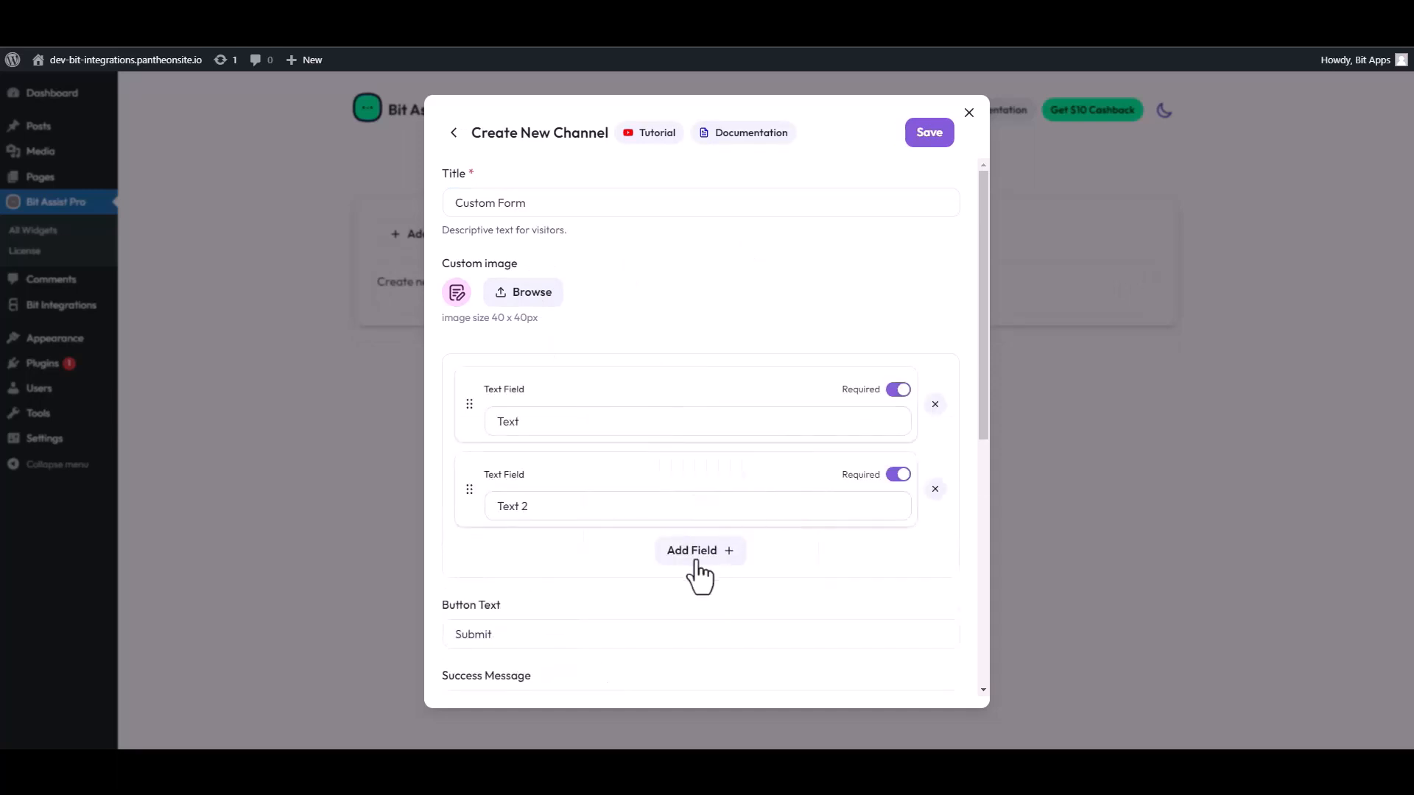
{"action": "left_click", "coordinate": [698, 554]}
{"action": "left_click", "coordinate": [700, 598]}
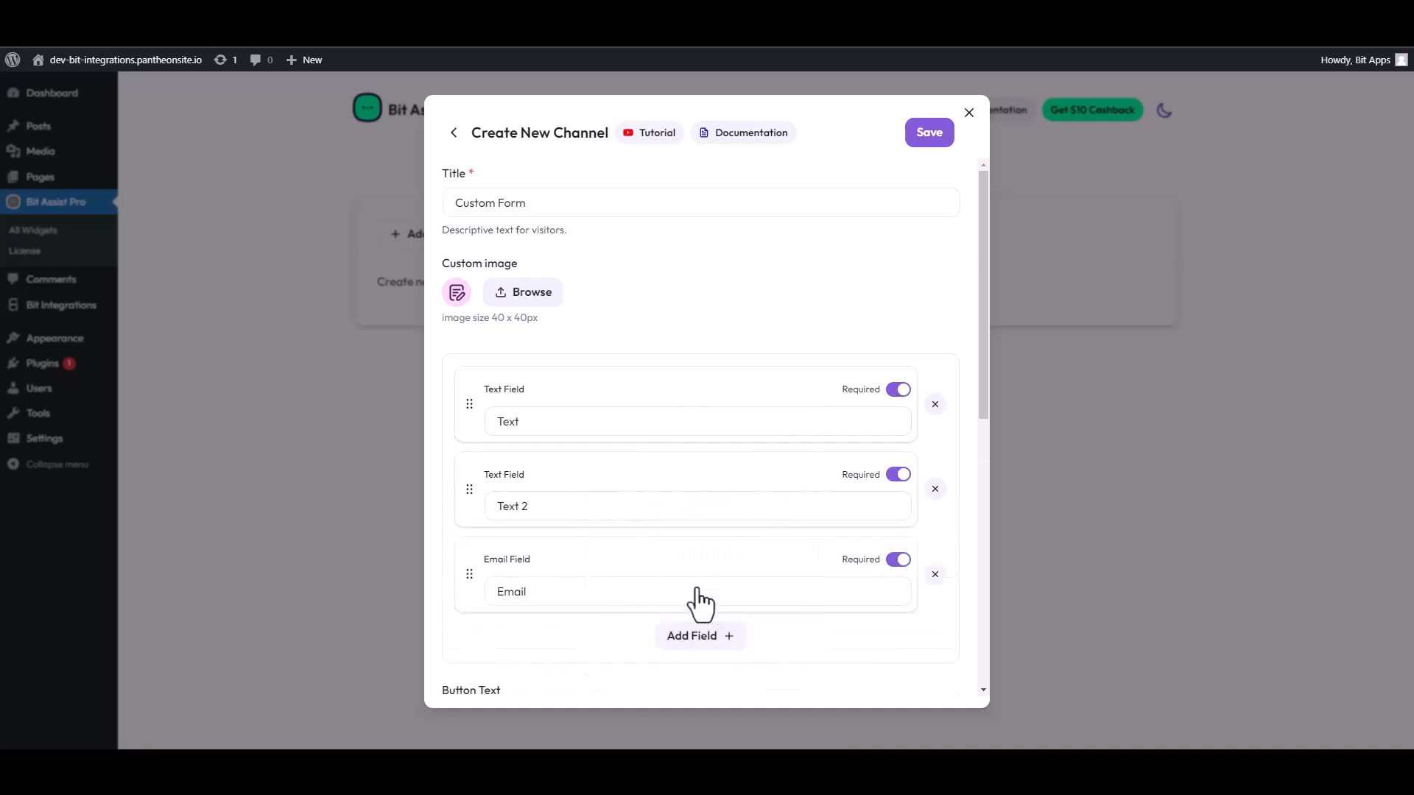
{"action": "left_click", "coordinate": [703, 638]}
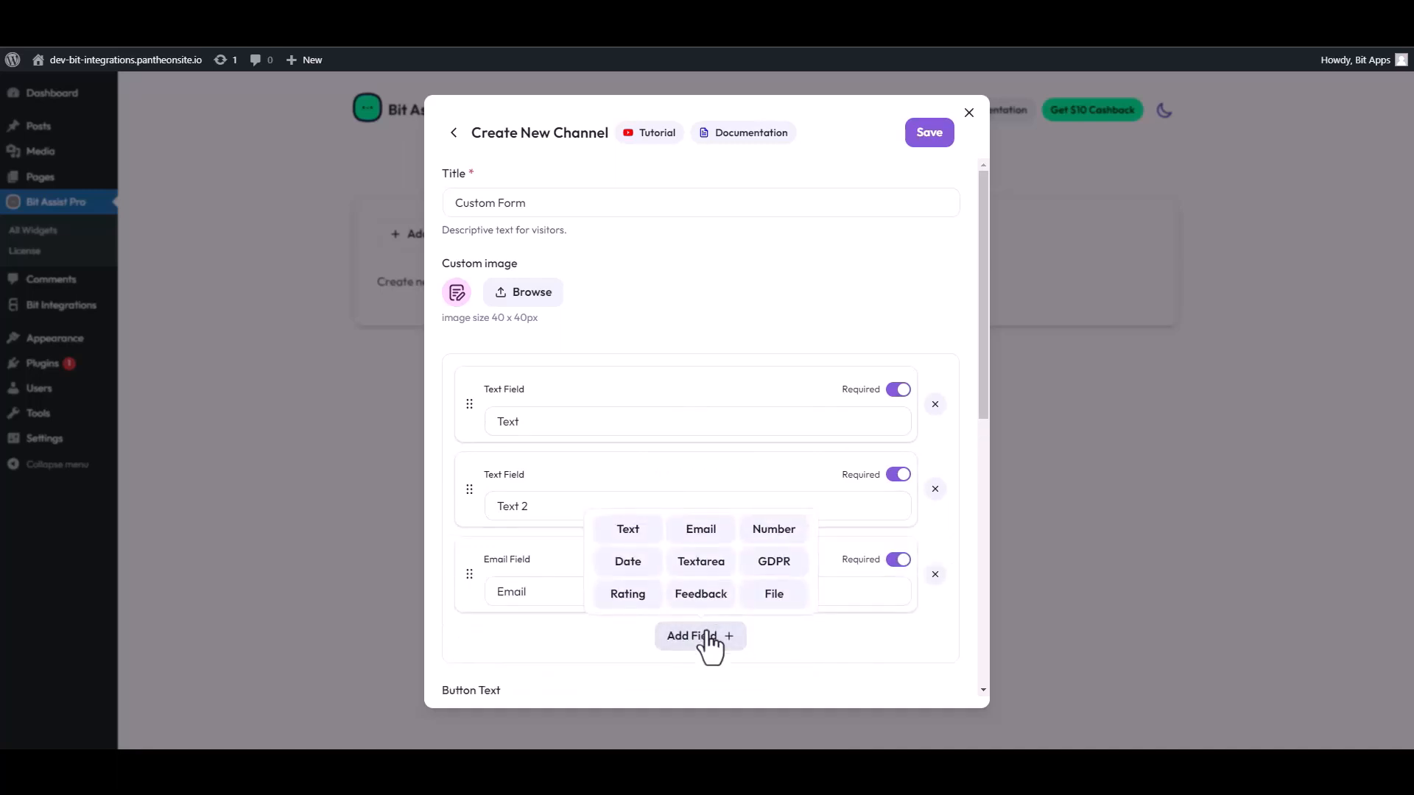
{"action": "left_click", "coordinate": [766, 532]}
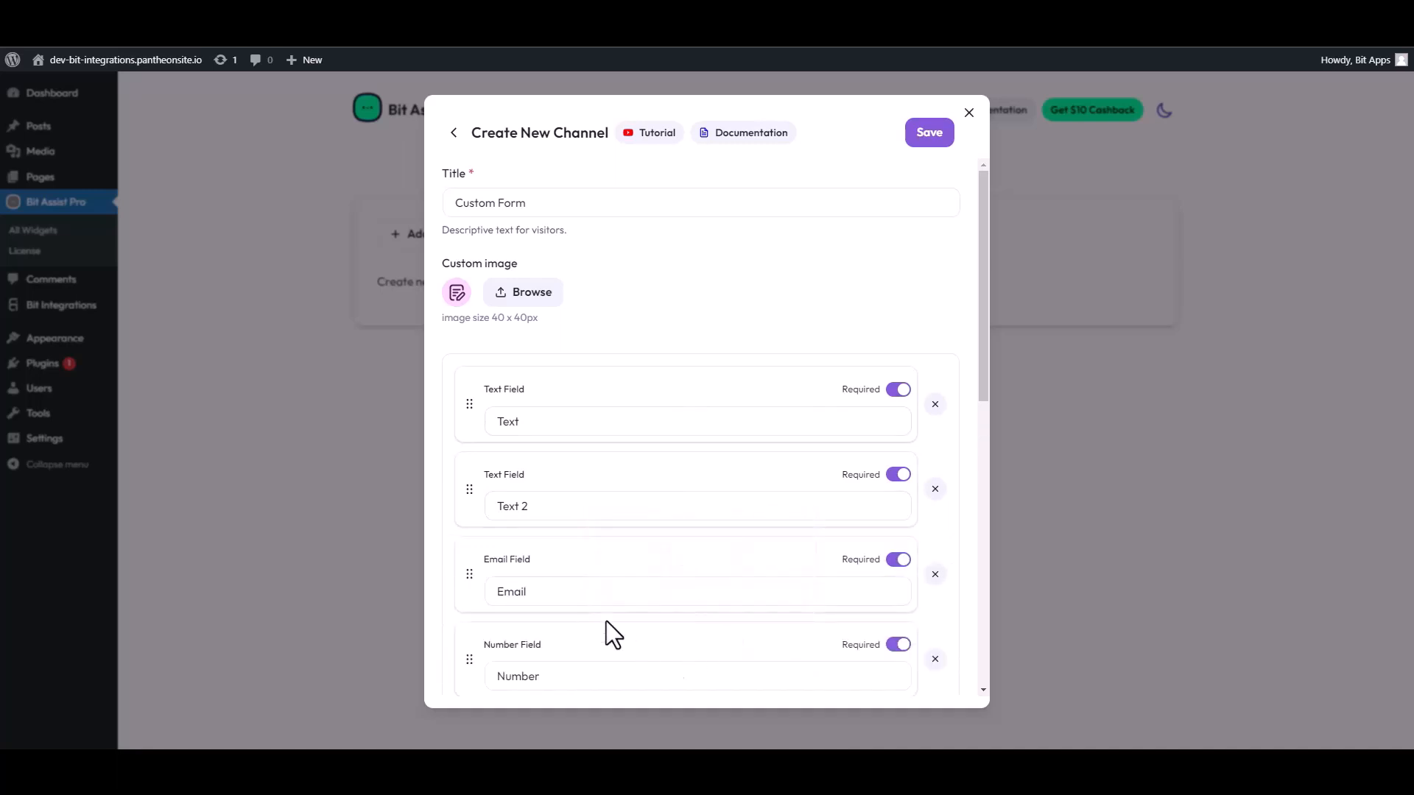
Rename the two text fields to 'First Name' and 'Last Name'.
{"action": "double_click", "coordinate": [606, 421]}
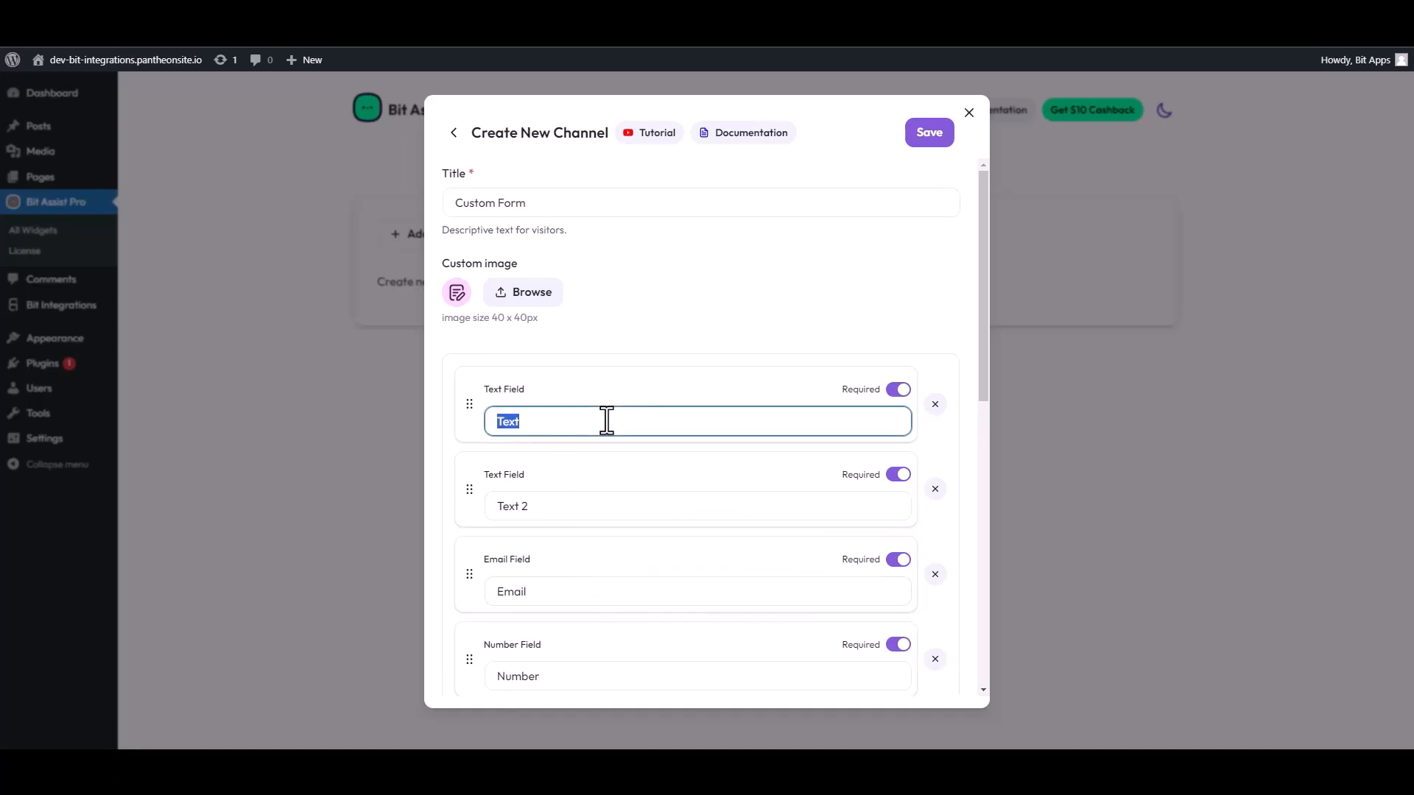
{"action": "type", "text": "First Name"}
{"action": "left_click_drag", "start_coordinate": [528, 506], "coordinate": [483, 508]}
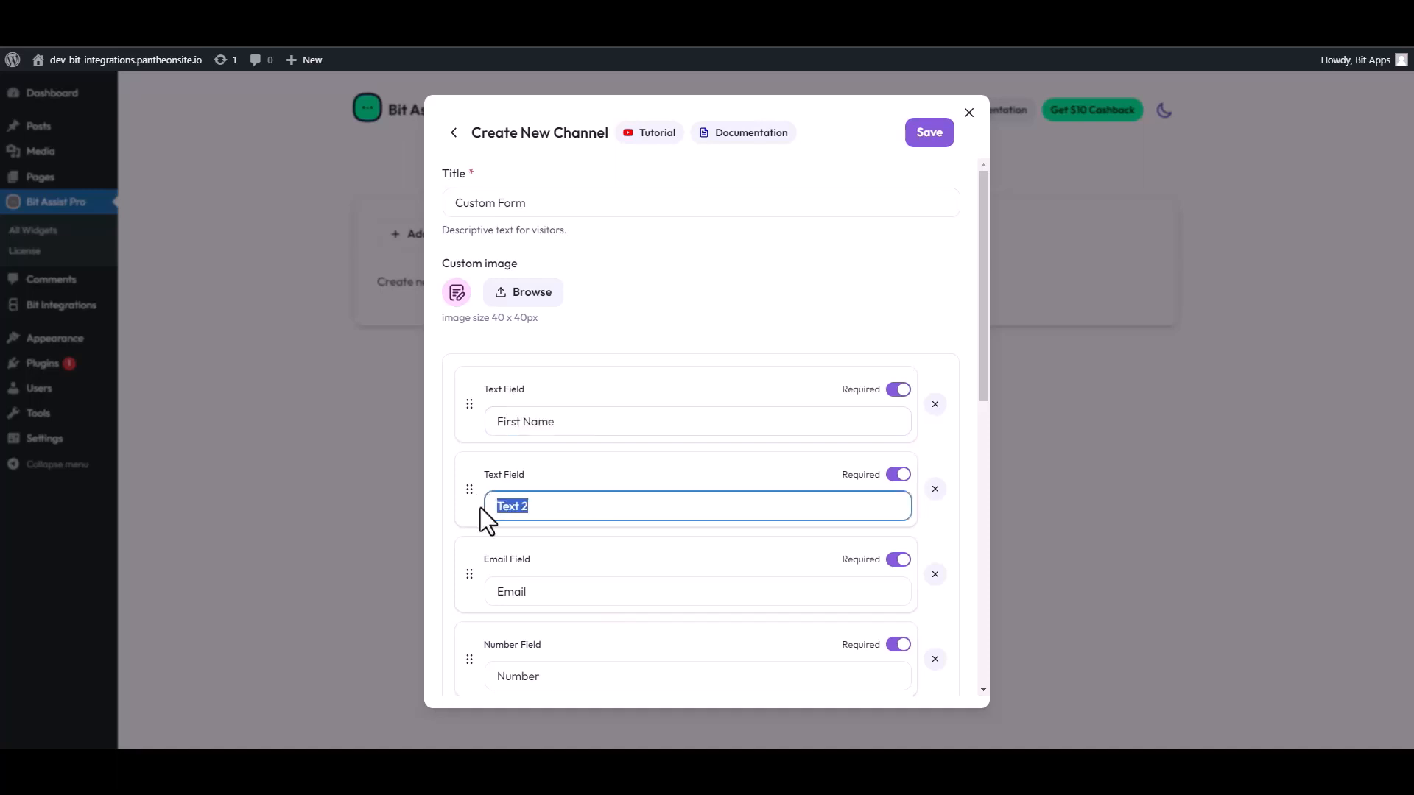
{"action": "type", "text": "Last Name"}
Paste the Bit Integrations webhook URL into the form, save the channel, and visit the site.
{"action": "scroll", "coordinate": [589, 559], "scroll_direction": "down", "scroll_amount": 4}
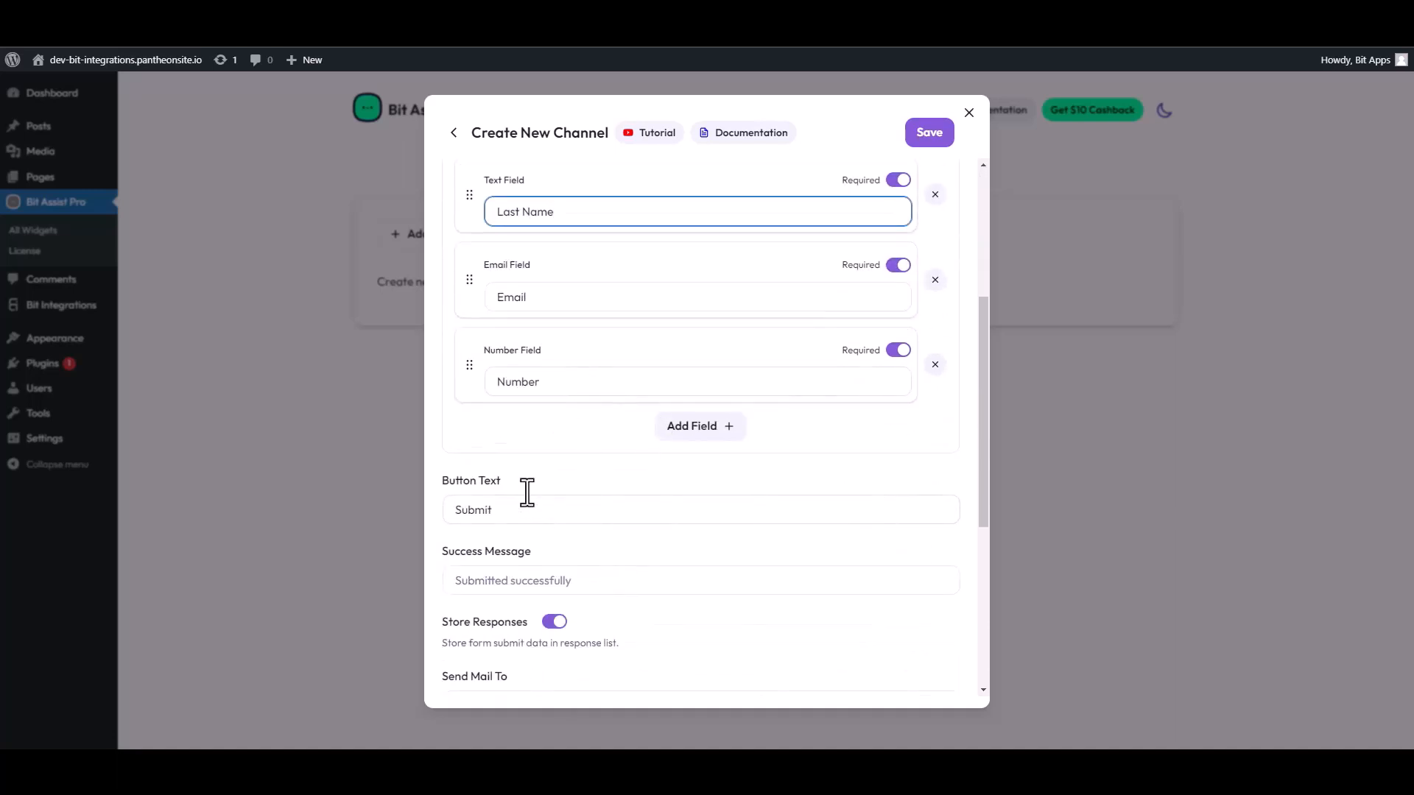
{"action": "scroll", "coordinate": [527, 492], "scroll_direction": "down", "scroll_amount": 4}
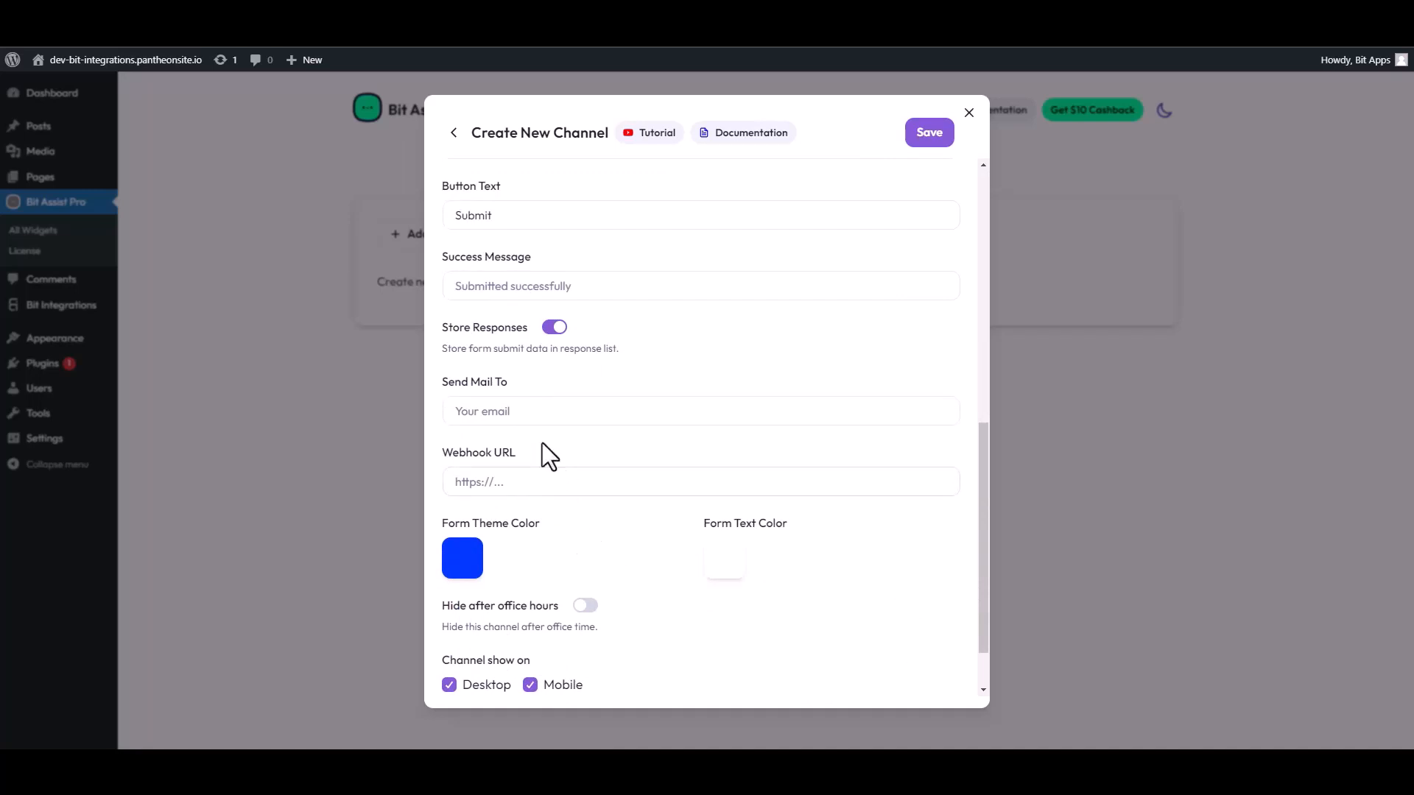
{"action": "scroll", "coordinate": [538, 430], "scroll_direction": "down", "scroll_amount": 1}
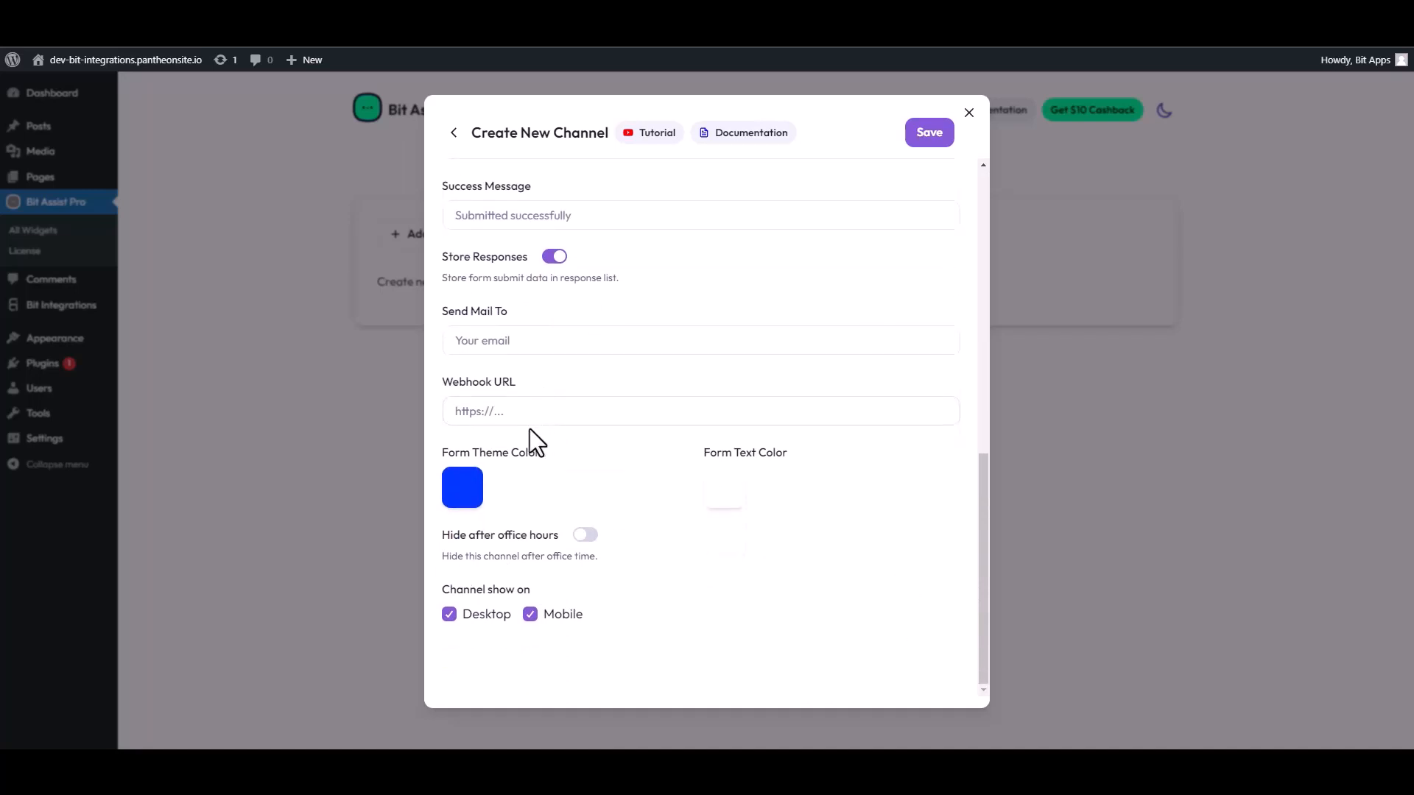
{"action": "left_click", "coordinate": [511, 412]}
{"action": "key", "text": "ctrl+v"}
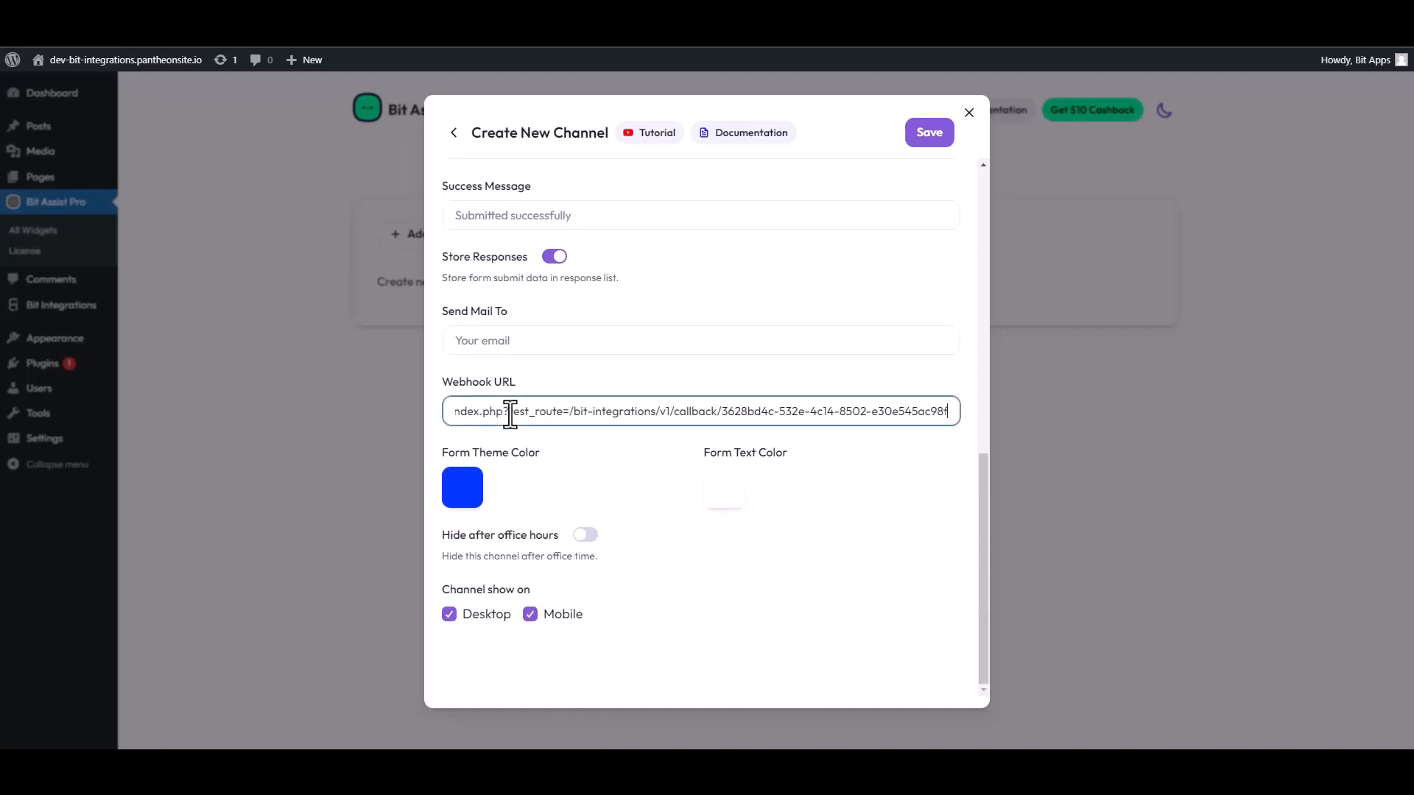
{"action": "left_click", "coordinate": [930, 139]}
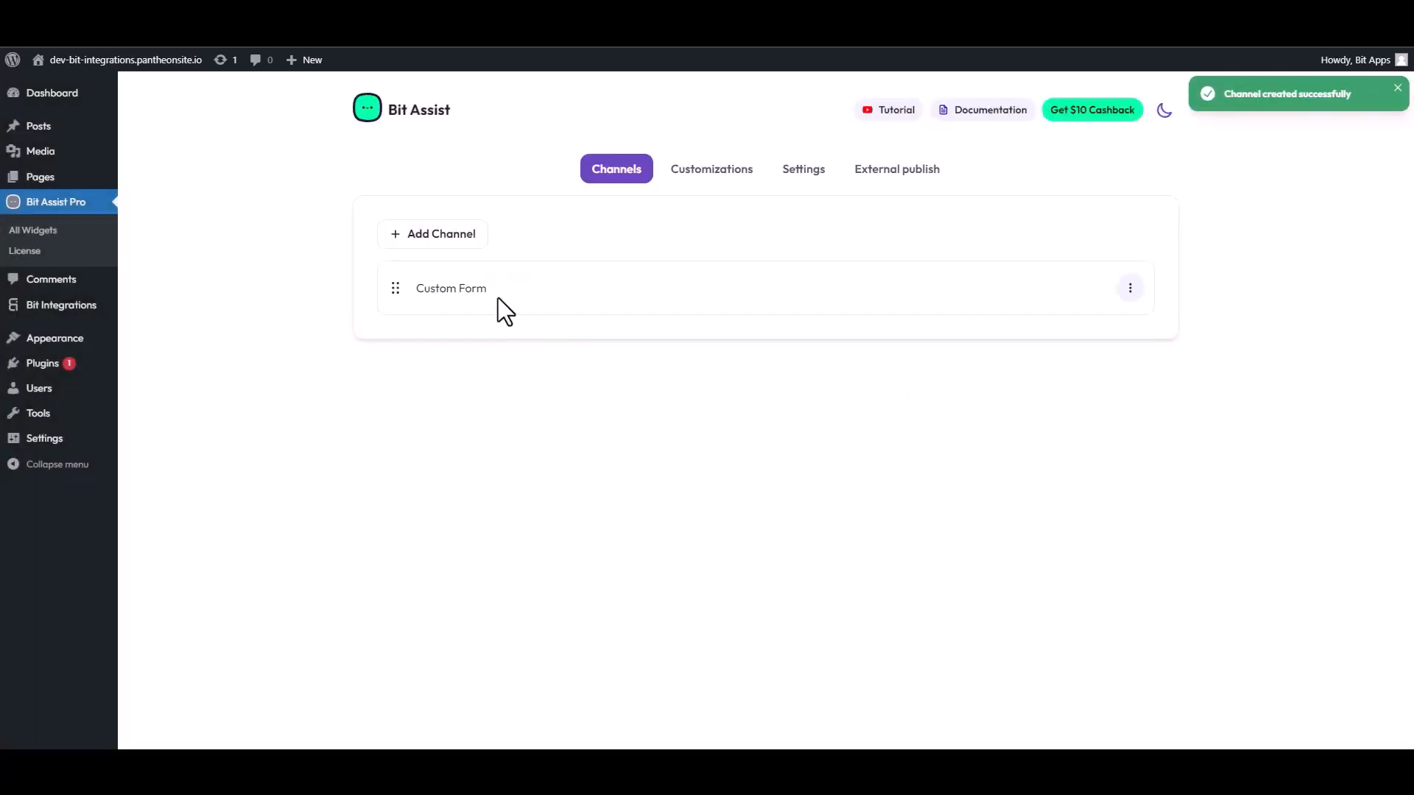
{"action": "left_click", "coordinate": [125, 60]}
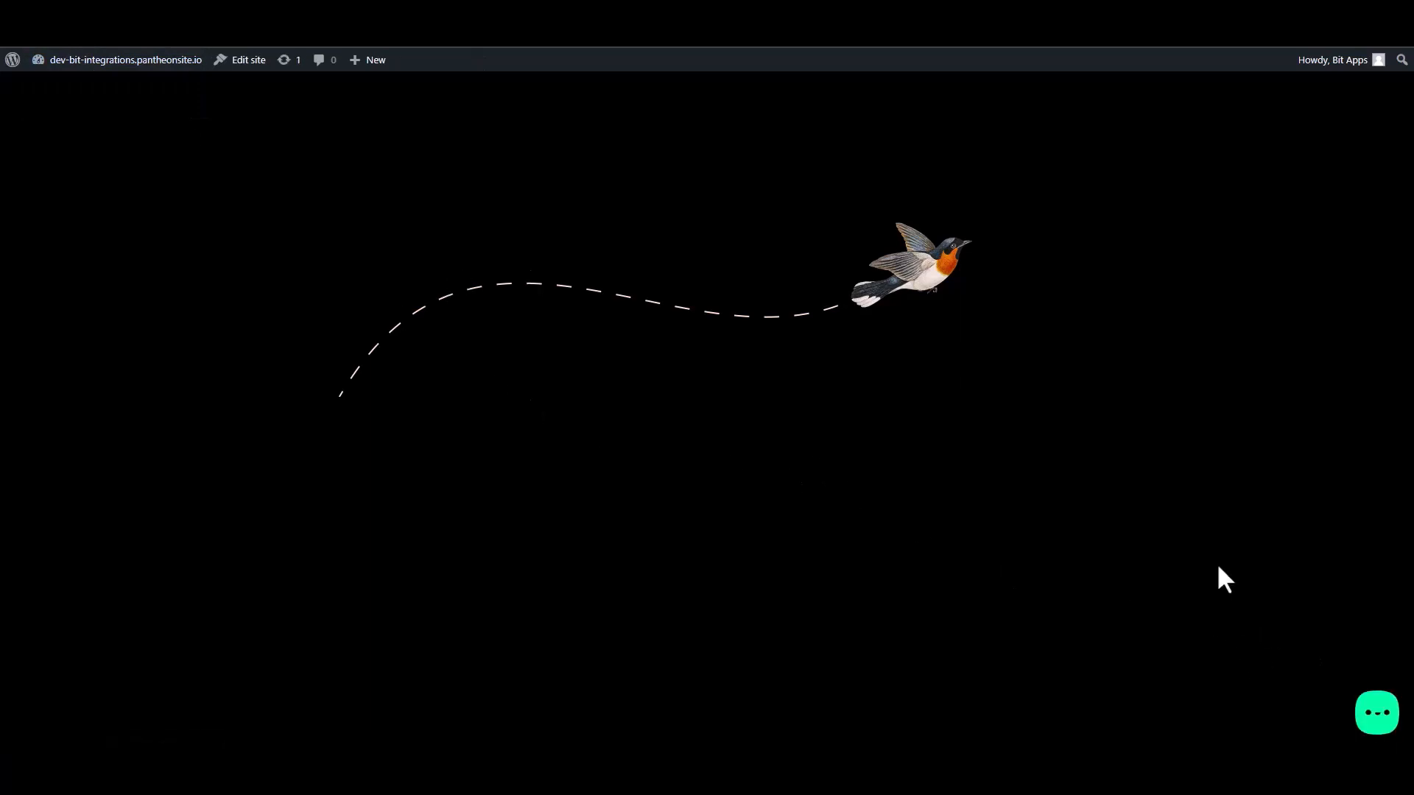
Open the Contact Form from the chat widget and enter 'Name' as the first name.
{"action": "left_click", "coordinate": [1377, 718]}
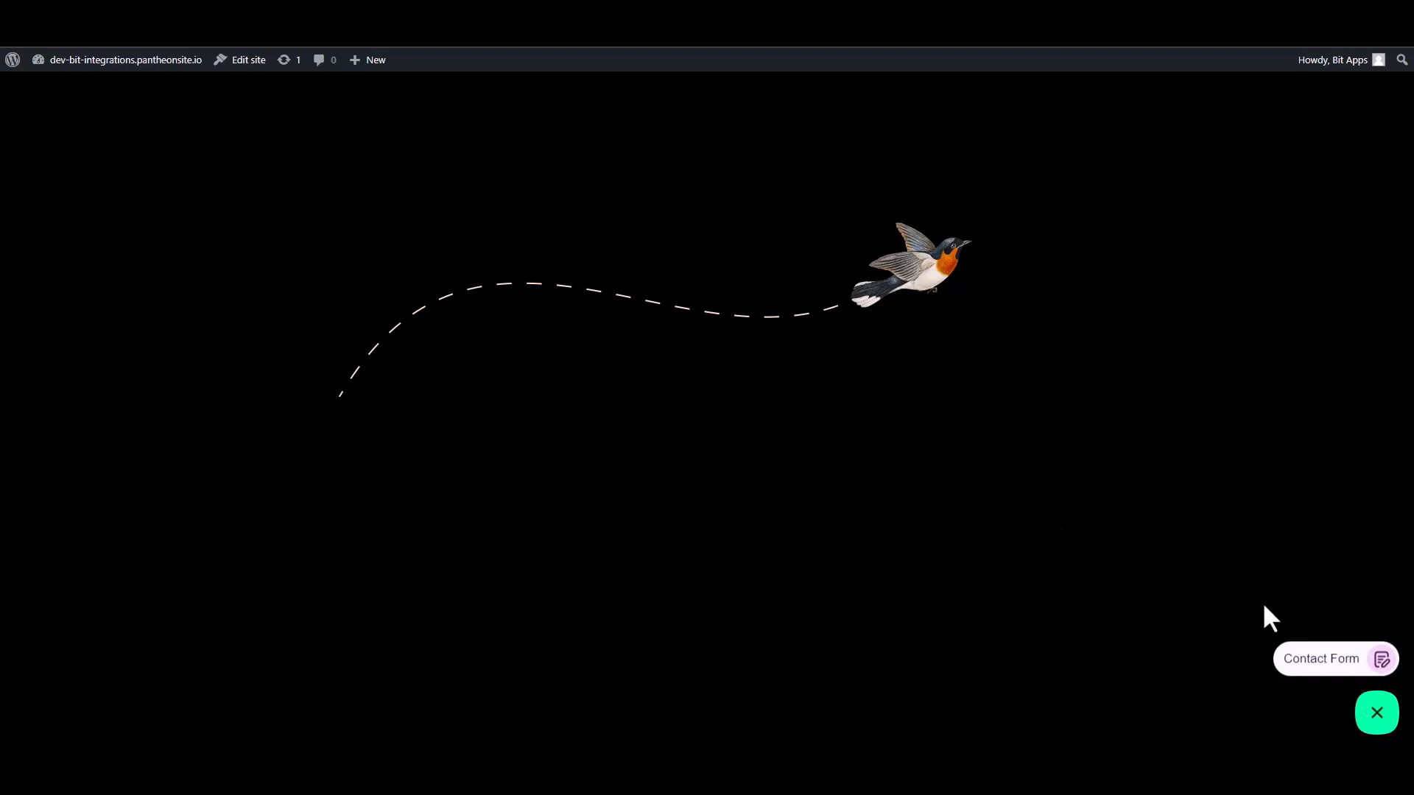
{"action": "left_click", "coordinate": [1321, 667]}
{"action": "left_click", "coordinate": [1231, 502]}
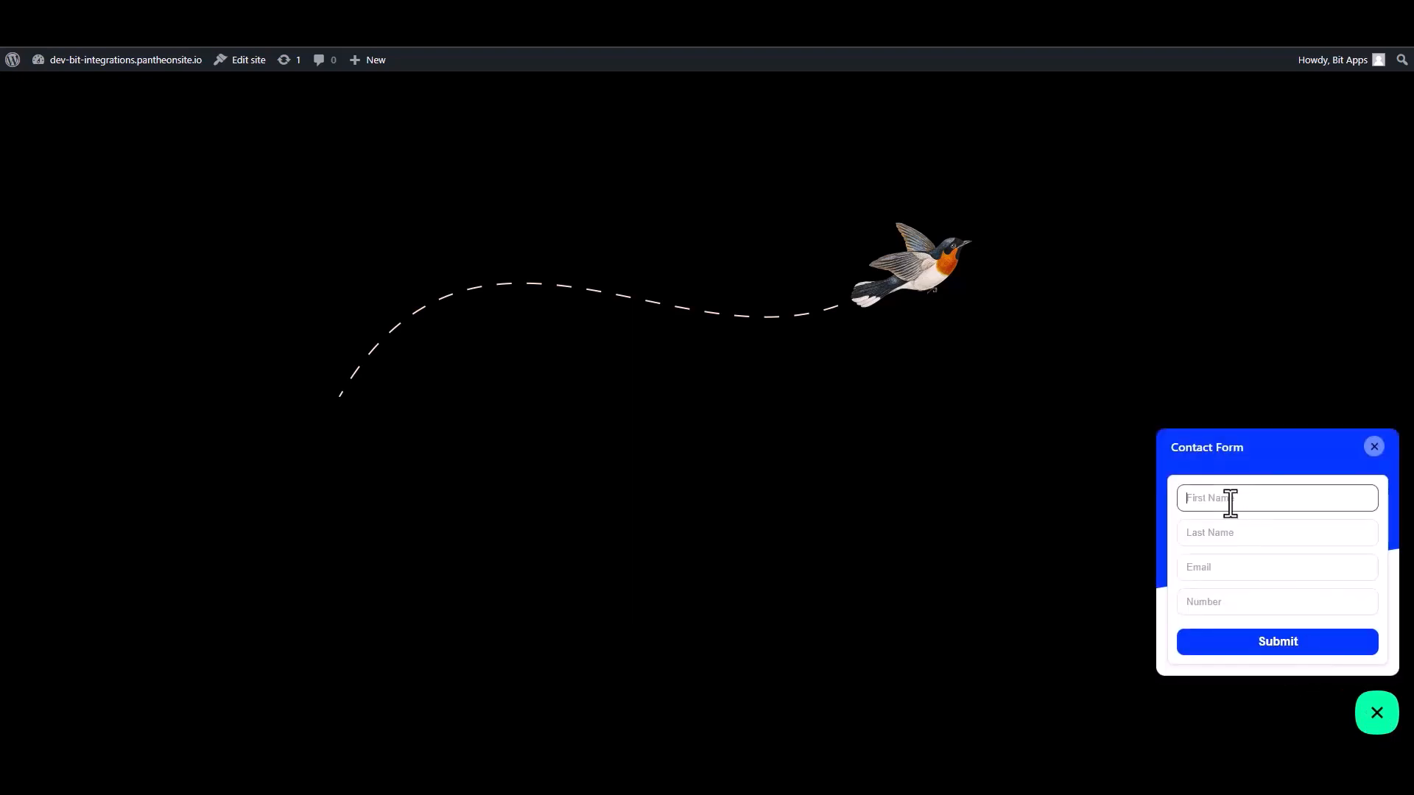
{"action": "type", "text": "Name"}
{"action": "double_click", "coordinate": [1230, 501]}
{"action": "left_click", "coordinate": [1230, 502]}
Fill in the last name 'N', a sample e-mail address and a number, then submit.
{"action": "left_click", "coordinate": [1205, 535]}
{"action": "type", "text": "N"}
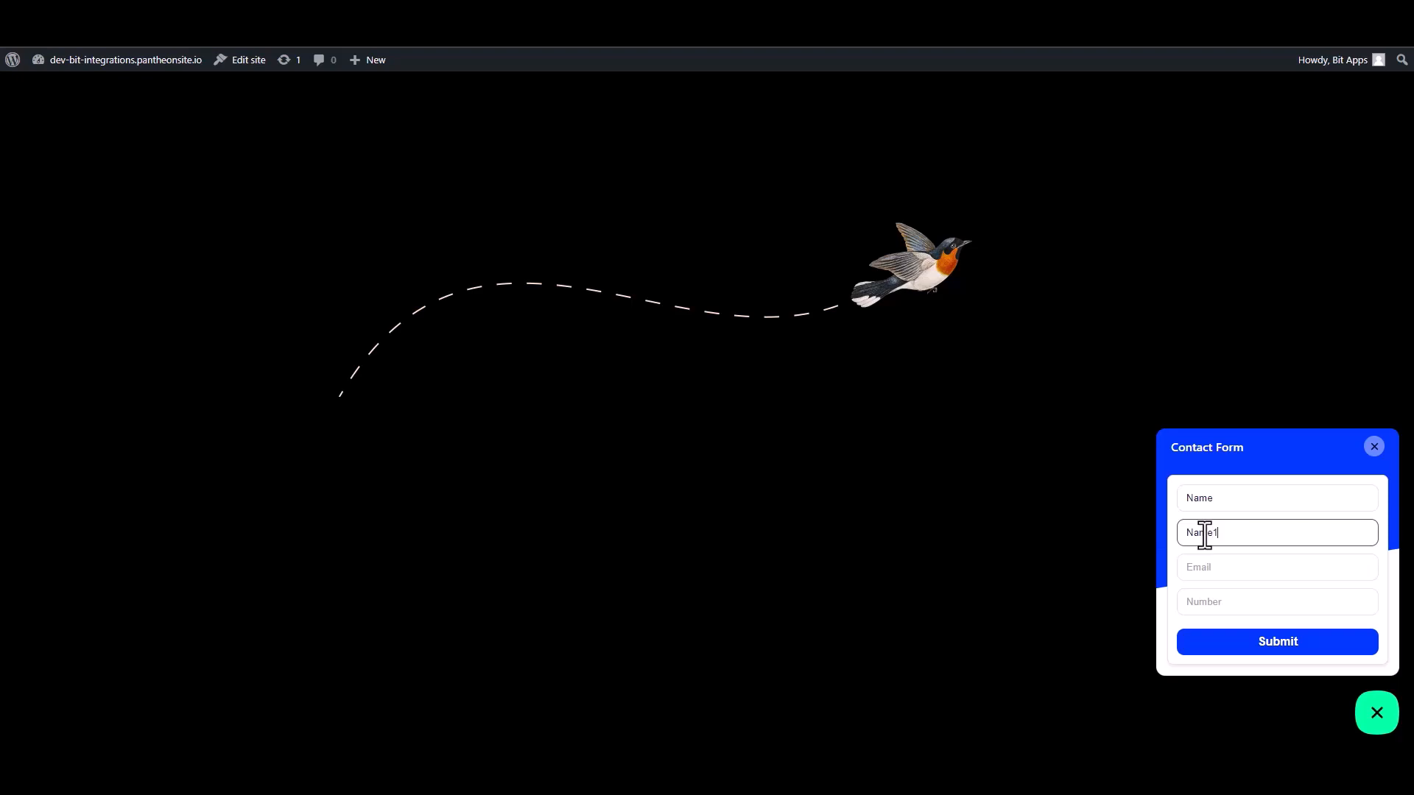
{"action": "left_click", "coordinate": [1218, 574]}
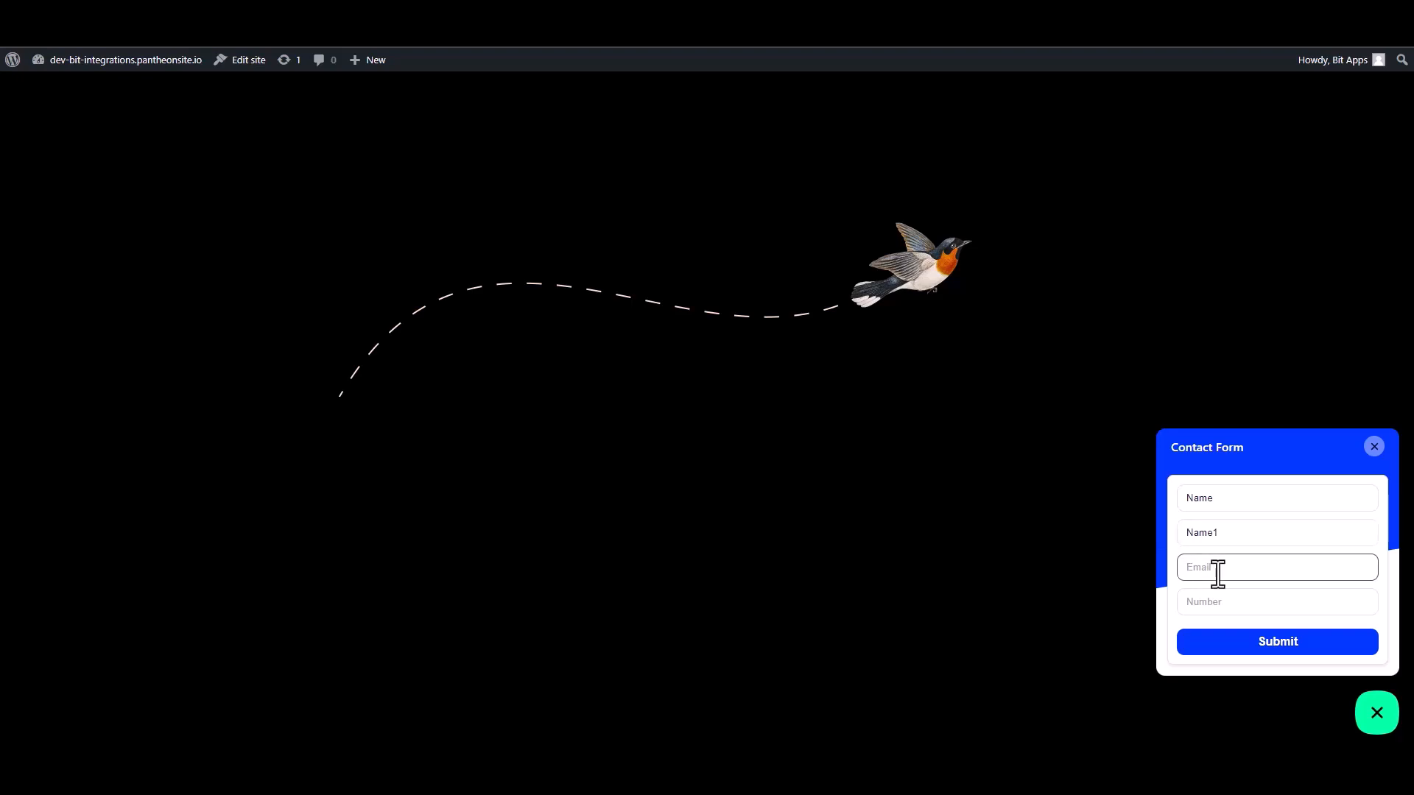
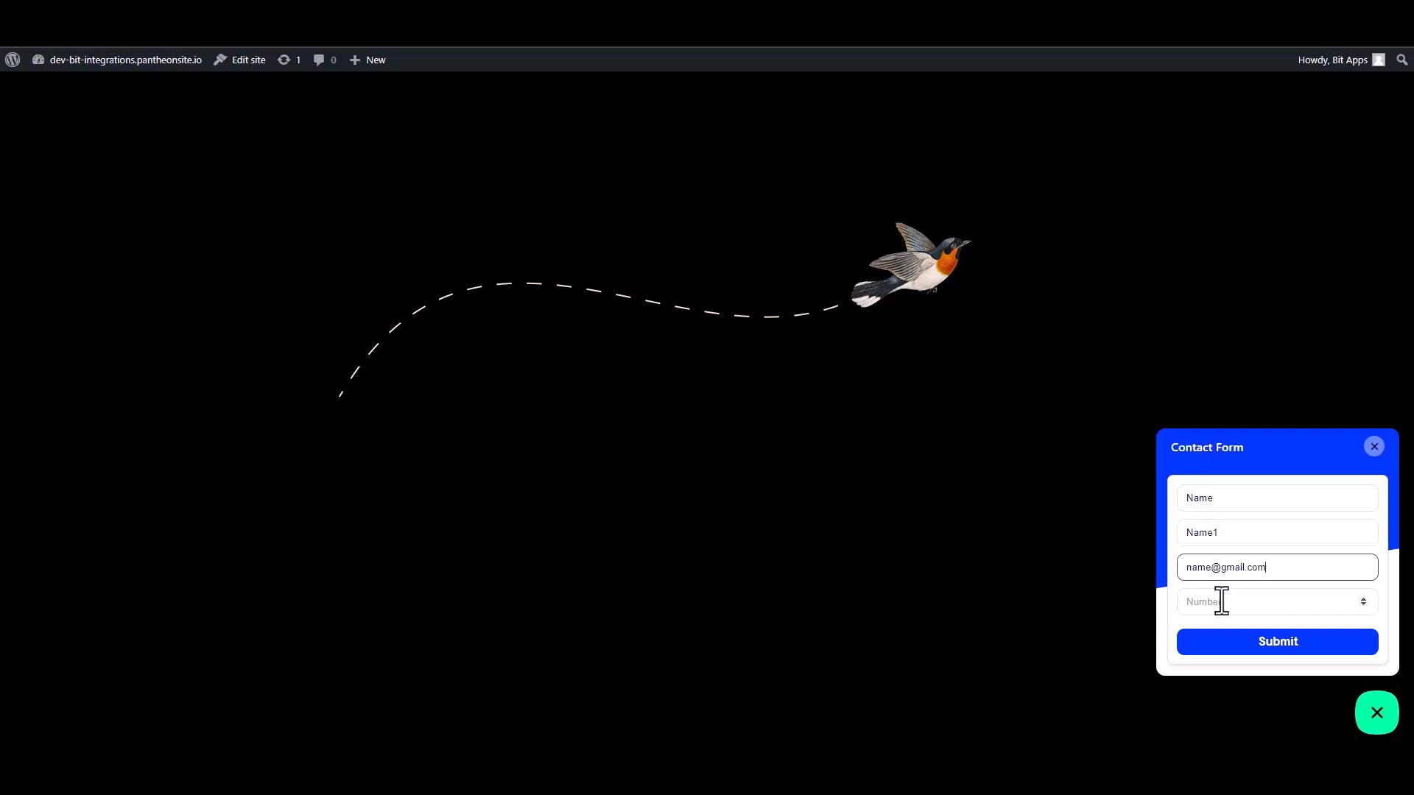
{"action": "left_click", "coordinate": [1264, 608]}
{"action": "type", "text": "00000"}
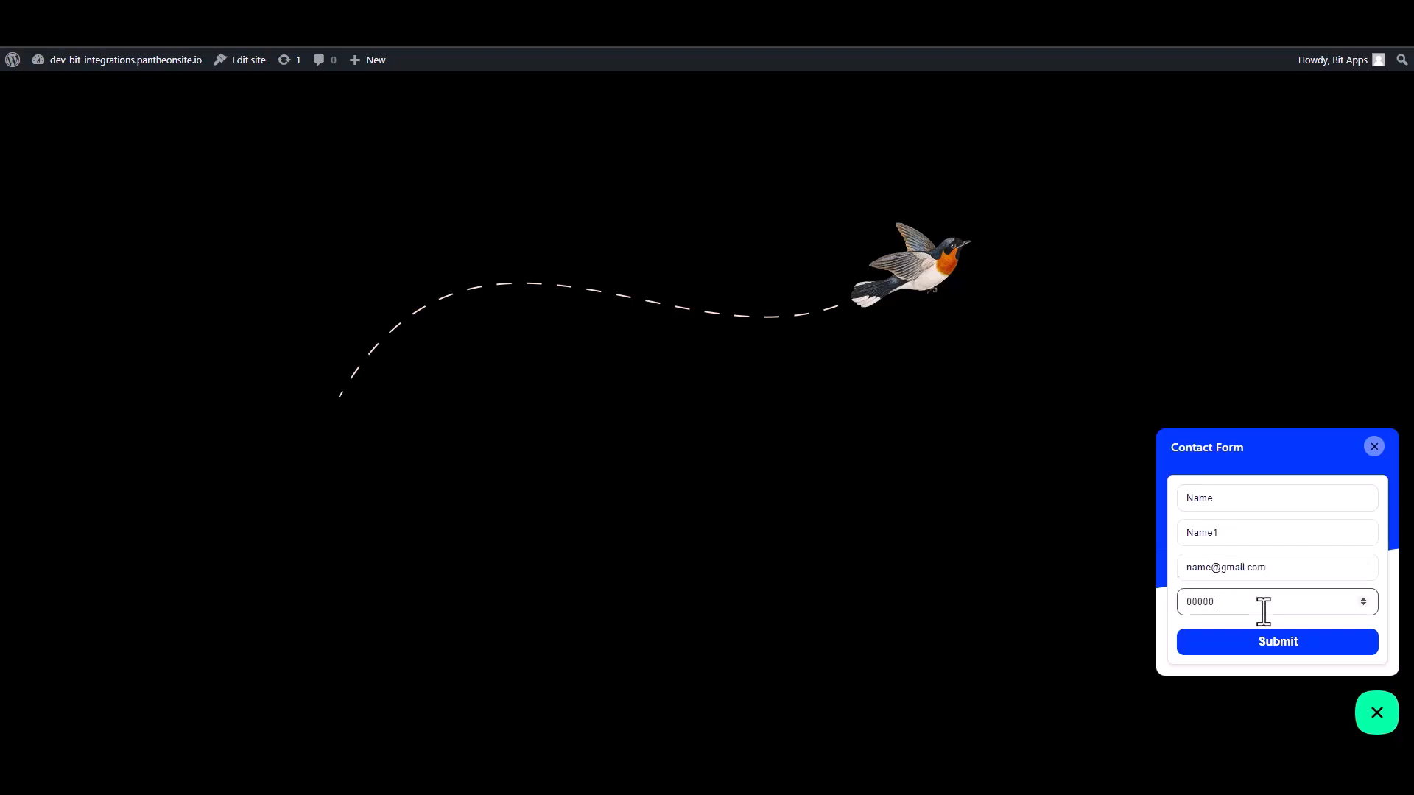
{"action": "type", "text": "00"}
{"action": "left_click", "coordinate": [1278, 646]}
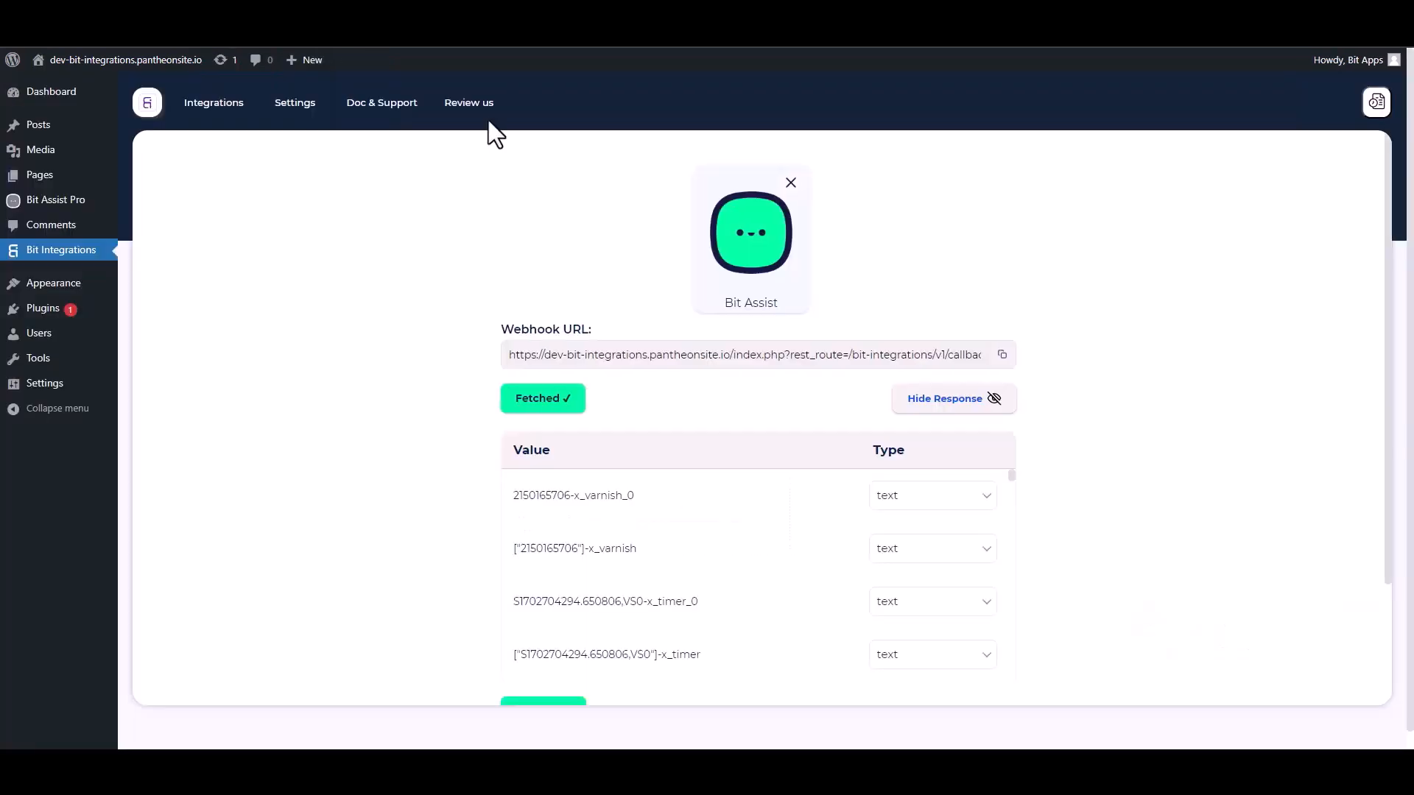
Scroll past the fetched Bit Assist response fields and proceed to Set Action.
{"action": "scroll", "coordinate": [682, 574], "scroll_direction": "down", "scroll_amount": 10}
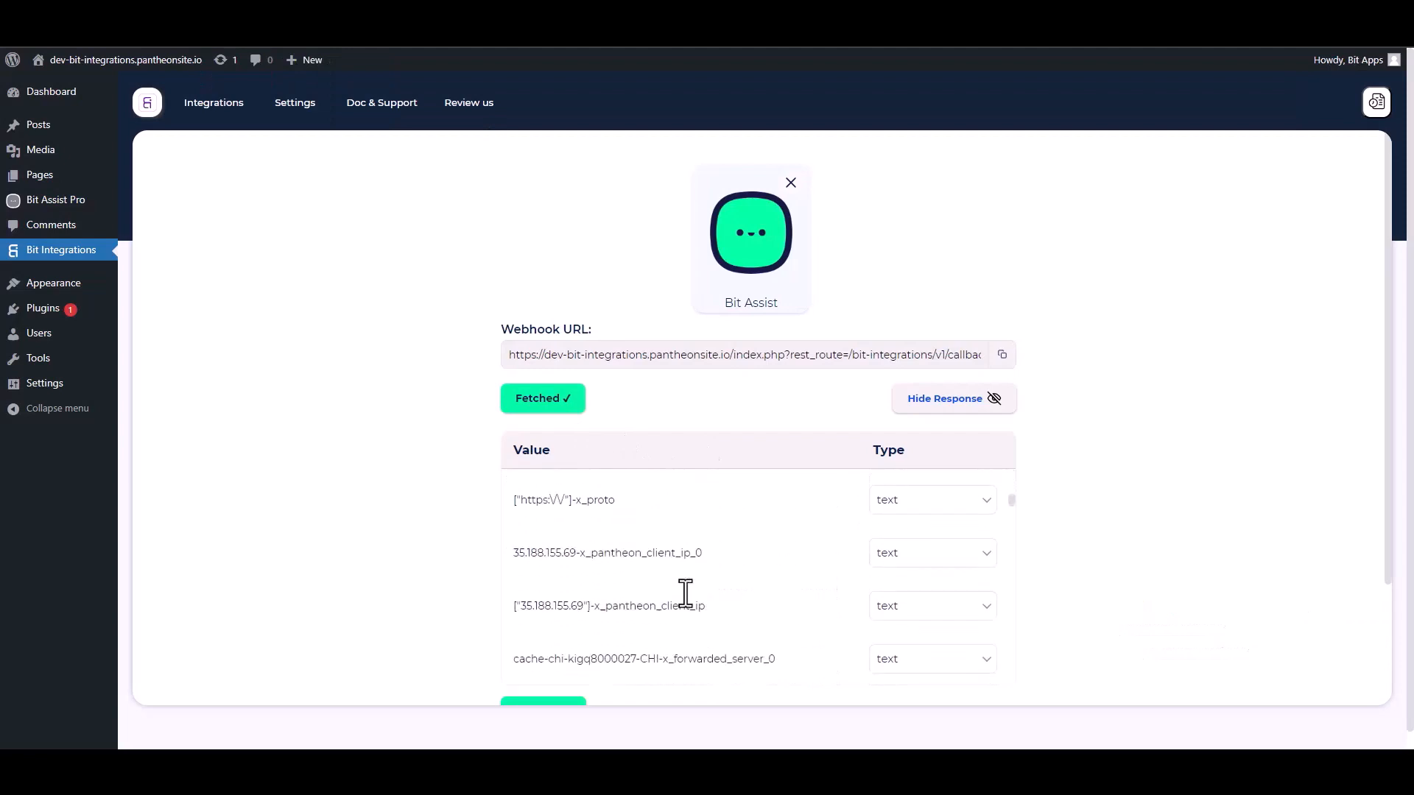
{"action": "scroll", "coordinate": [1168, 500], "scroll_direction": "down", "scroll_amount": 1}
{"action": "scroll", "coordinate": [1168, 501], "scroll_direction": "down", "scroll_amount": 2}
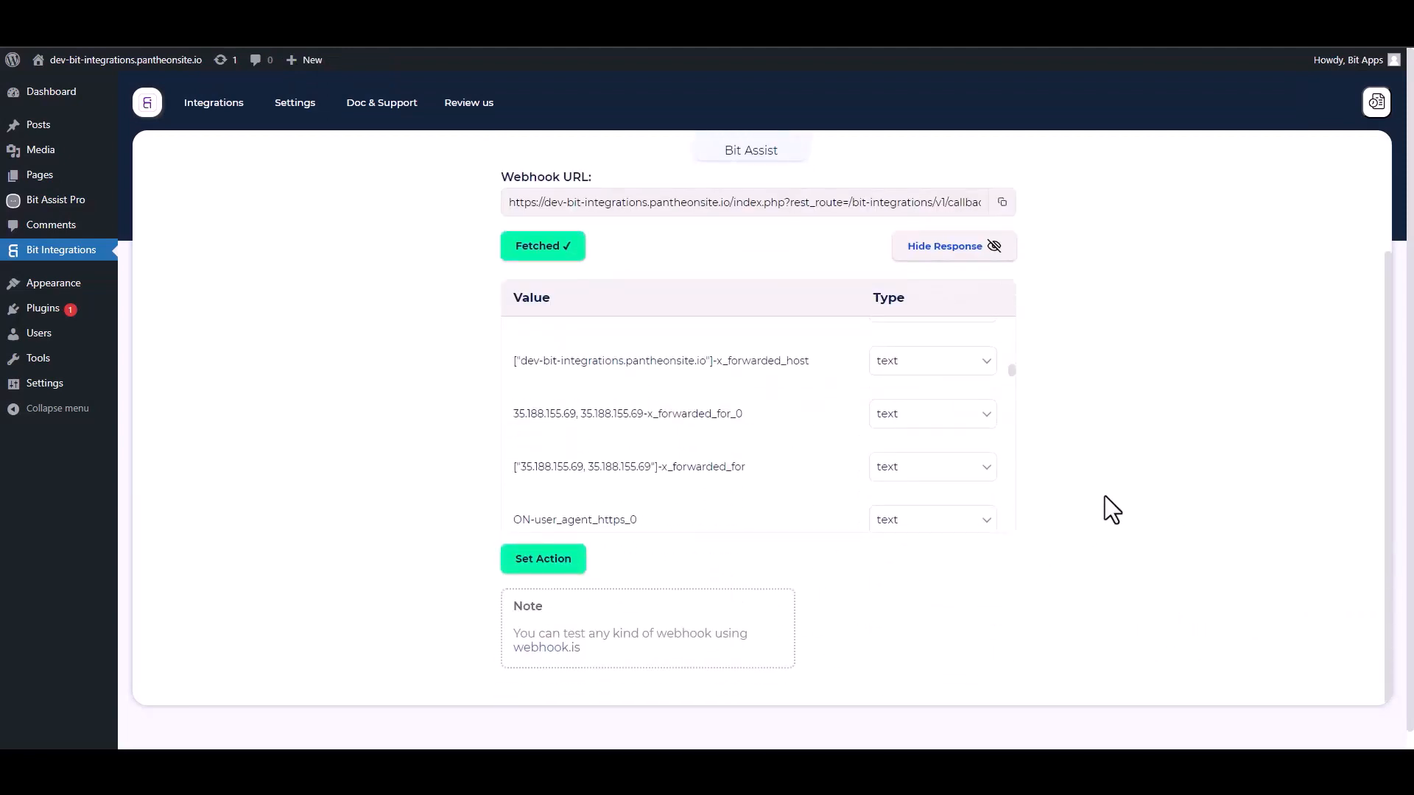
{"action": "scroll", "coordinate": [1134, 506], "scroll_direction": "down", "scroll_amount": 1}
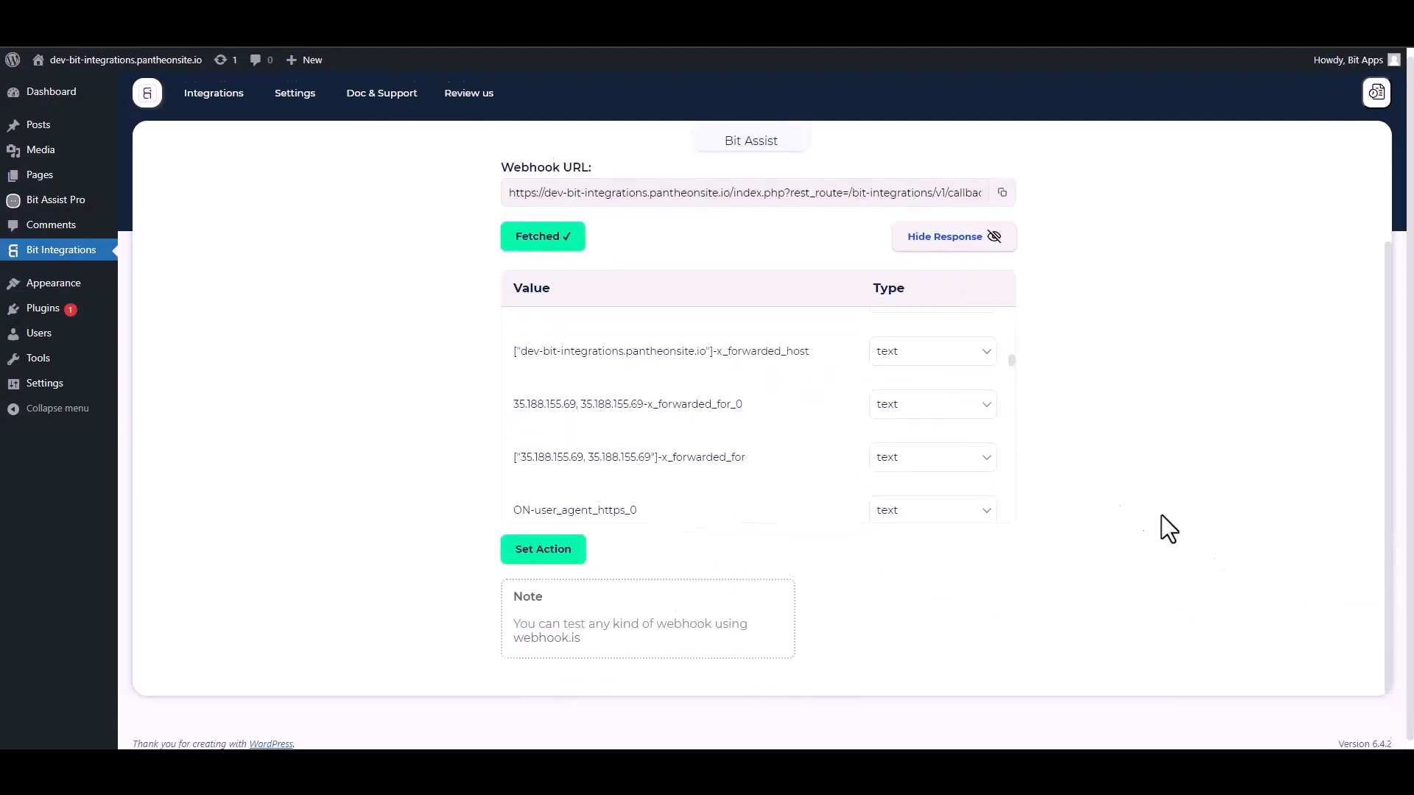
{"action": "left_click", "coordinate": [551, 547]}
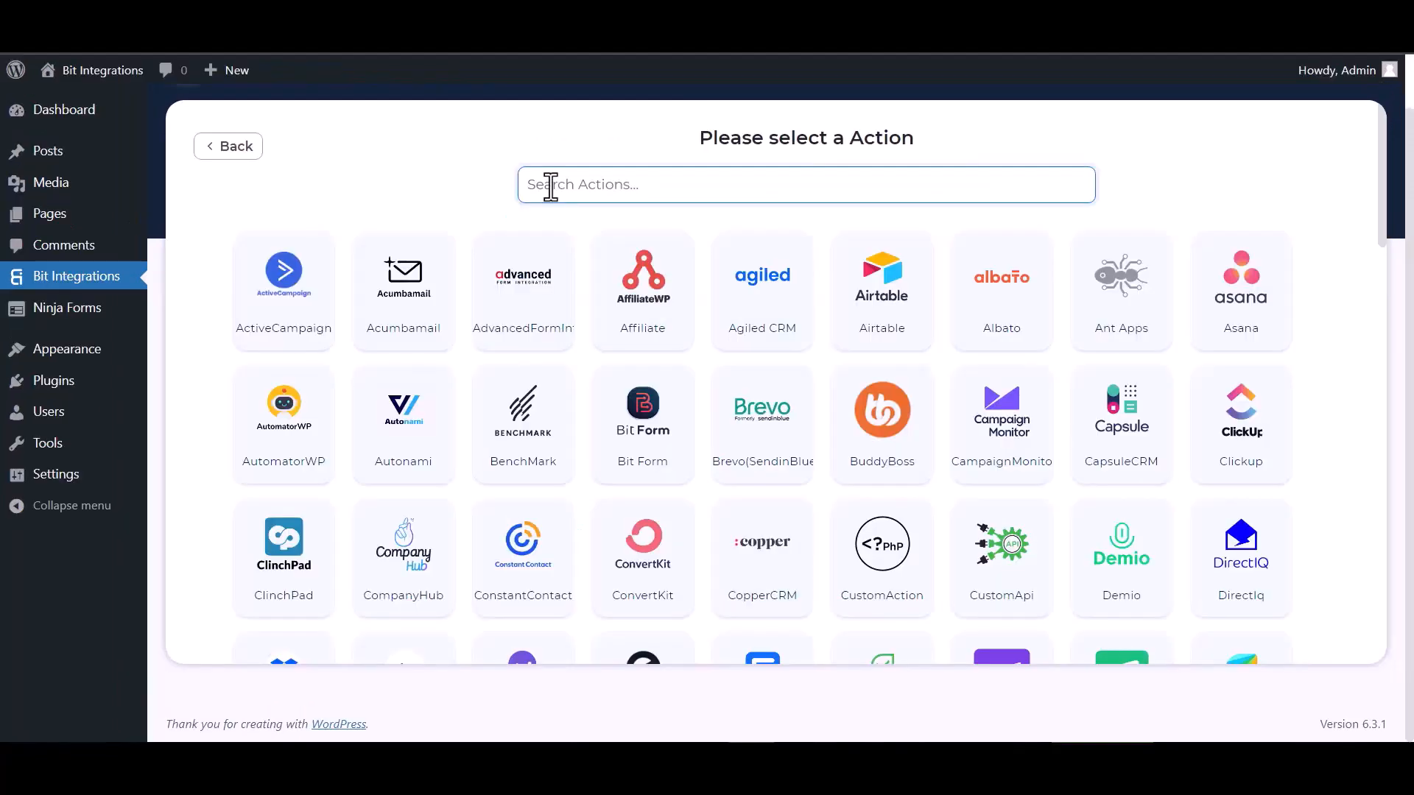
Search 'live', choose Livestorm as the action, and open its API token page.
{"action": "type", "text": "live"}
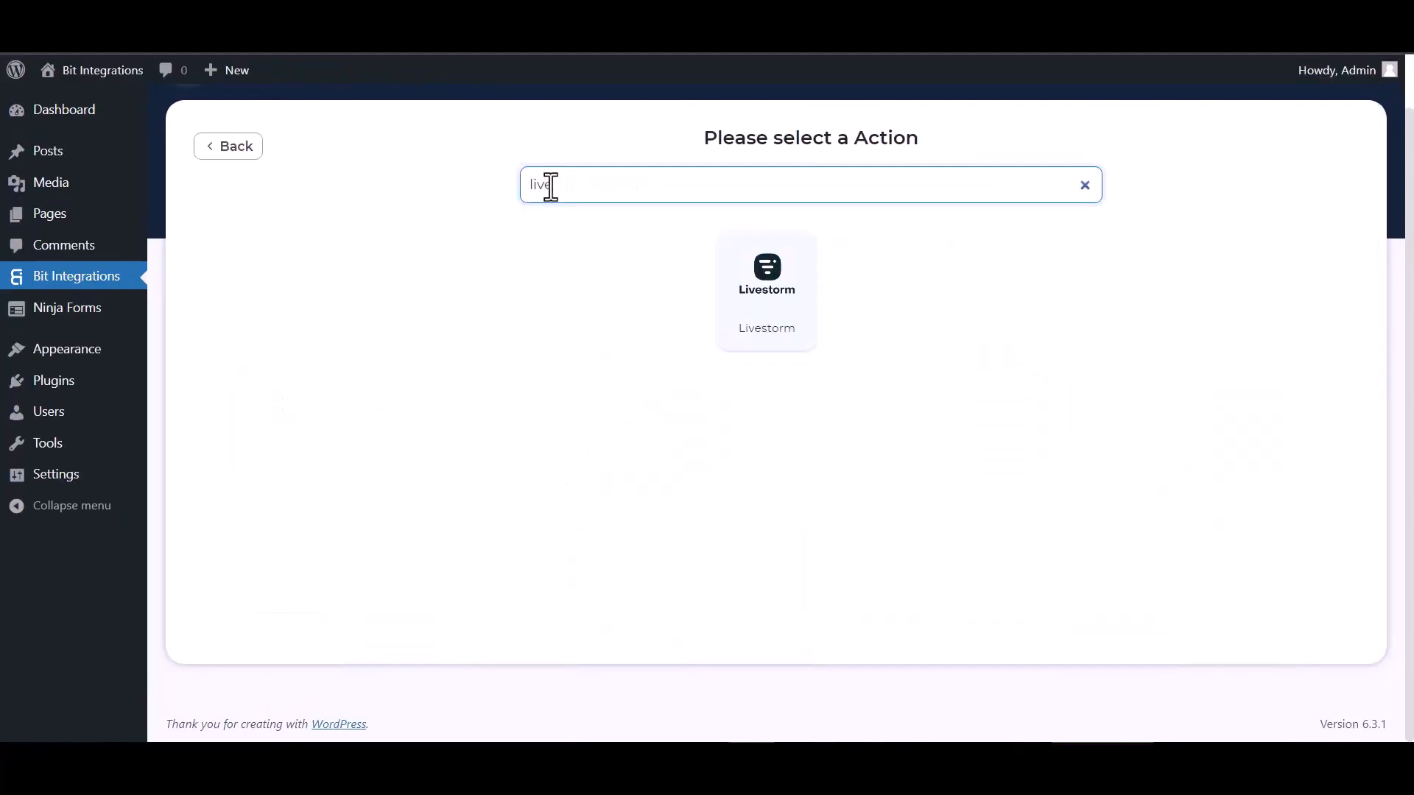
{"action": "left_click", "coordinate": [775, 302]}
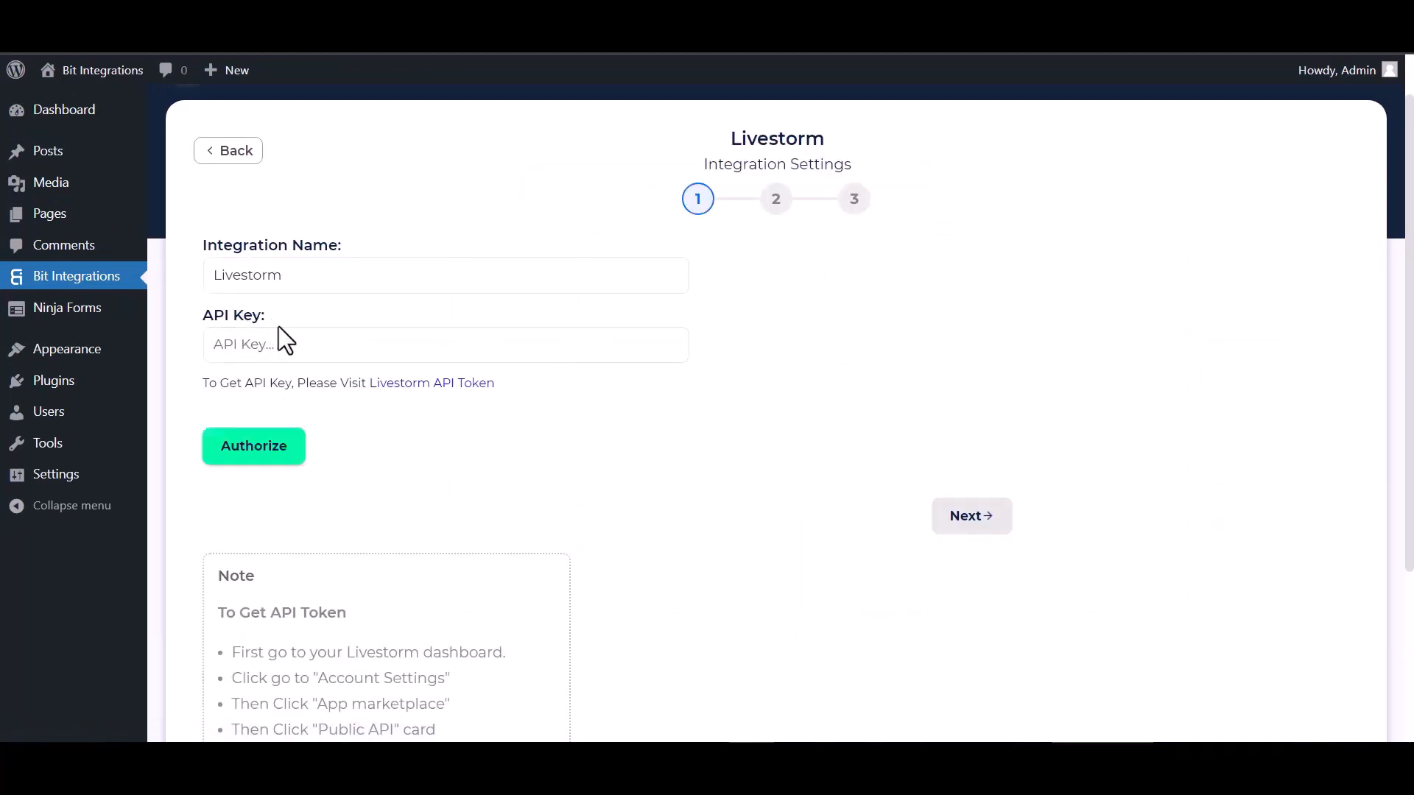
{"action": "left_click", "coordinate": [405, 386]}
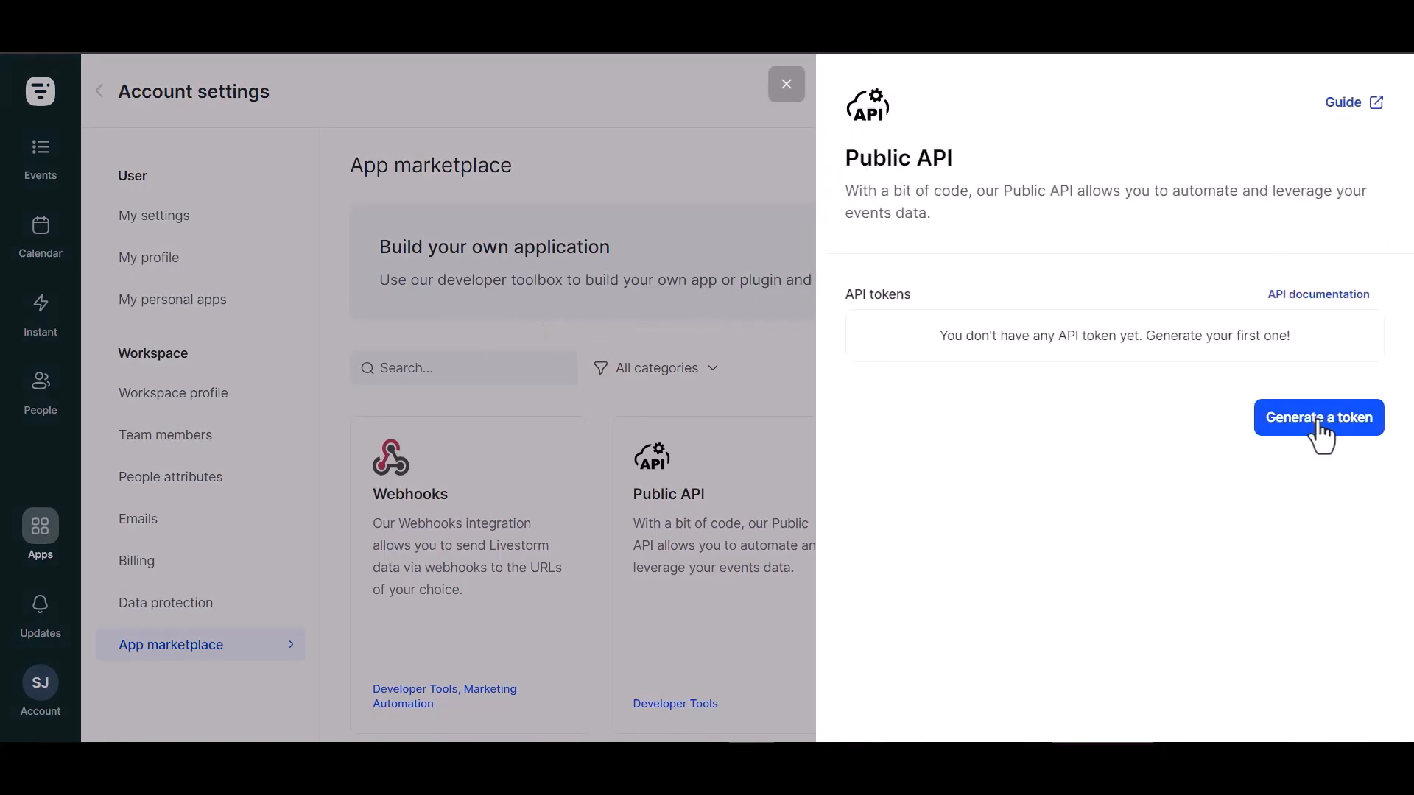
Create a token named 'Bit Integrations' with Write access to Identity, Events, Admin and Webhooks.
{"action": "left_click", "coordinate": [1318, 424]}
{"action": "left_click", "coordinate": [896, 378]}
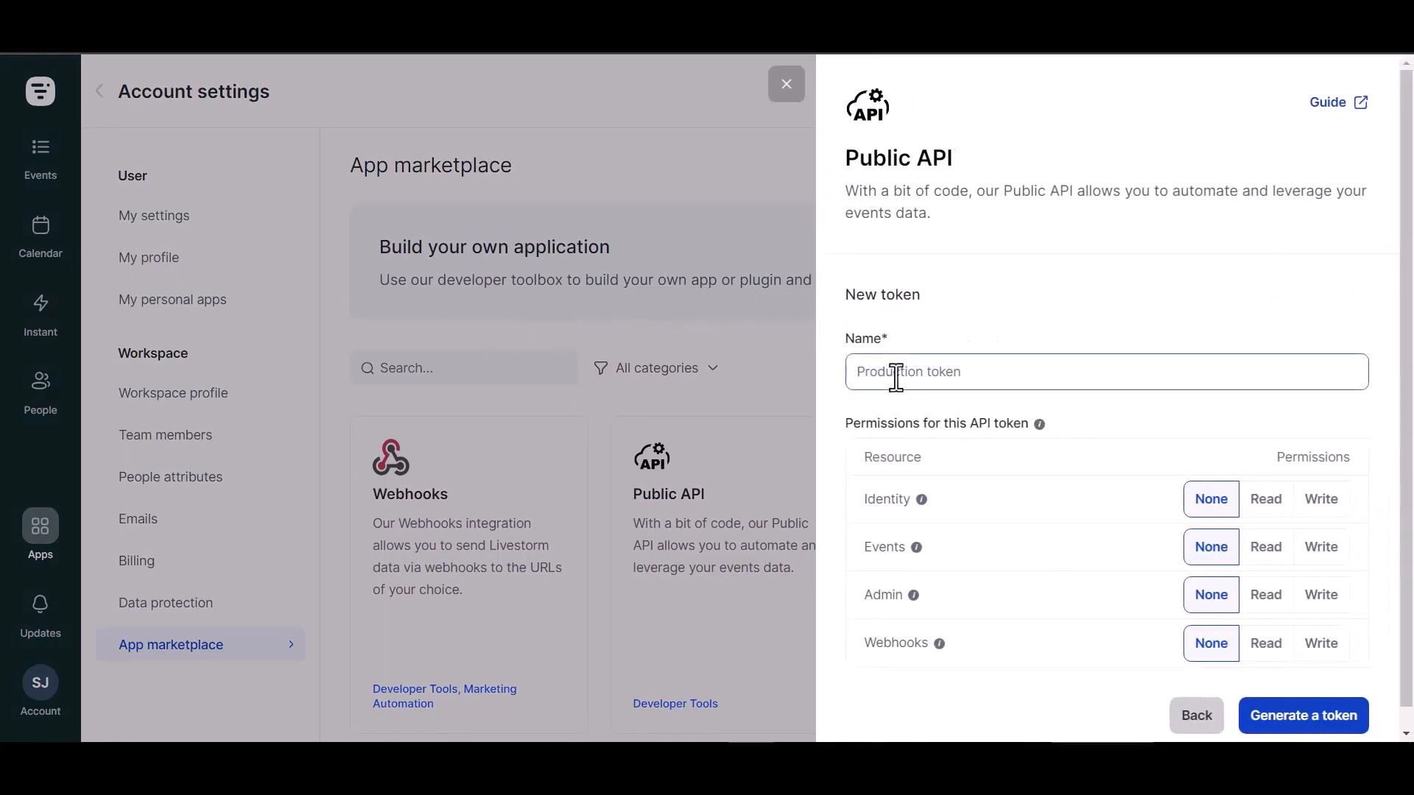
{"action": "type", "text": "Bit Integrations"}
{"action": "left_click", "coordinate": [1332, 497]}
{"action": "left_click", "coordinate": [1322, 548]}
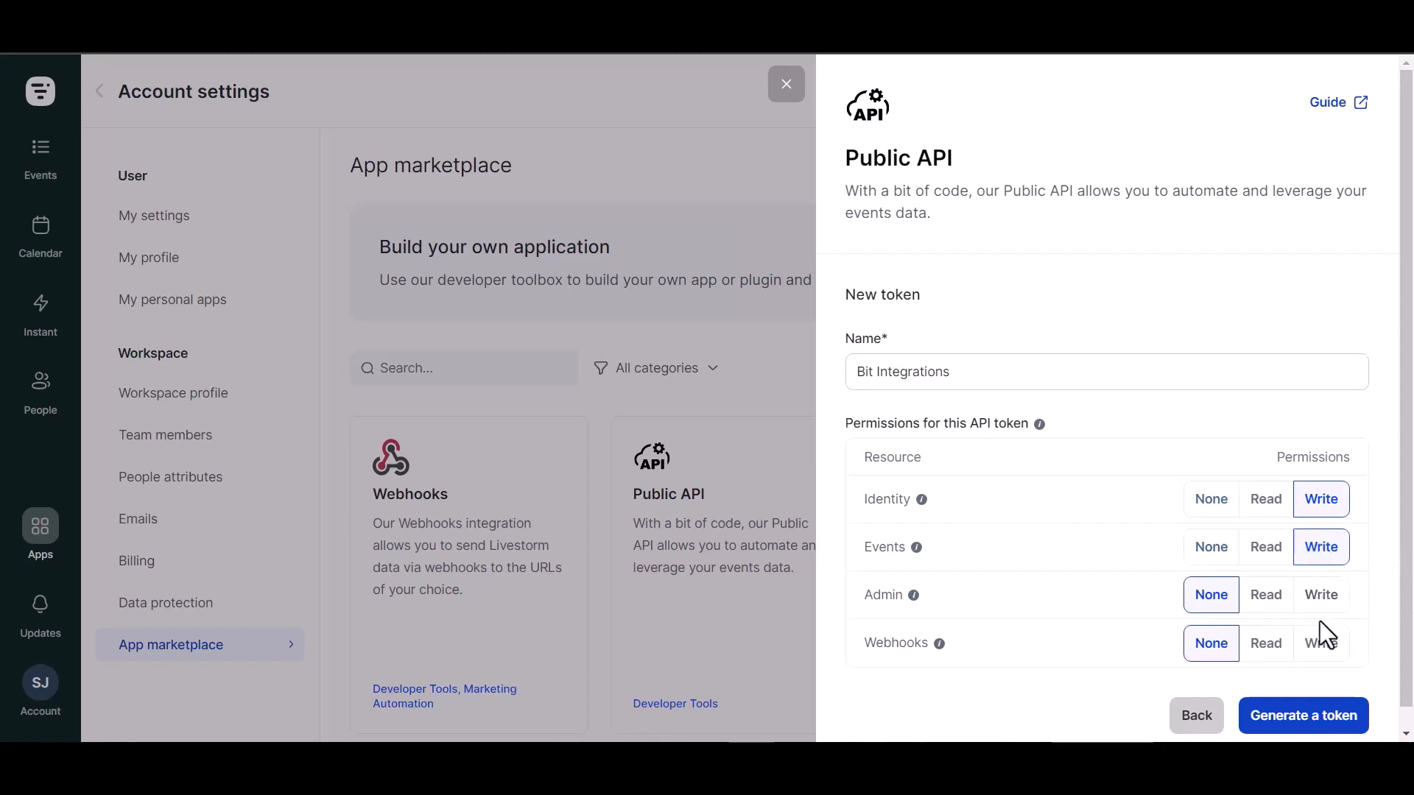
{"action": "left_click", "coordinate": [1322, 595]}
{"action": "left_click", "coordinate": [1318, 645]}
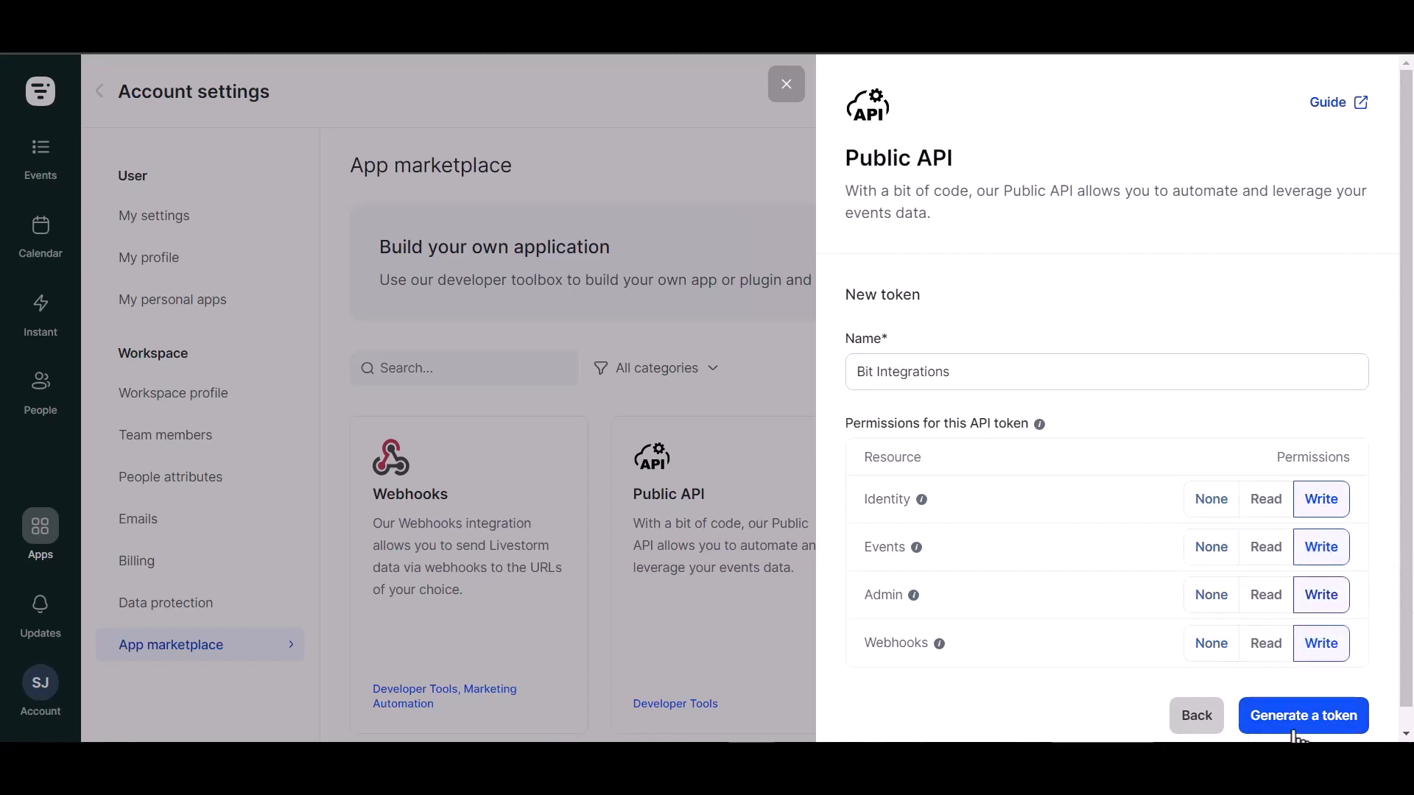
Generate the token, copy it, and return to the token list.
{"action": "left_click", "coordinate": [1317, 722]}
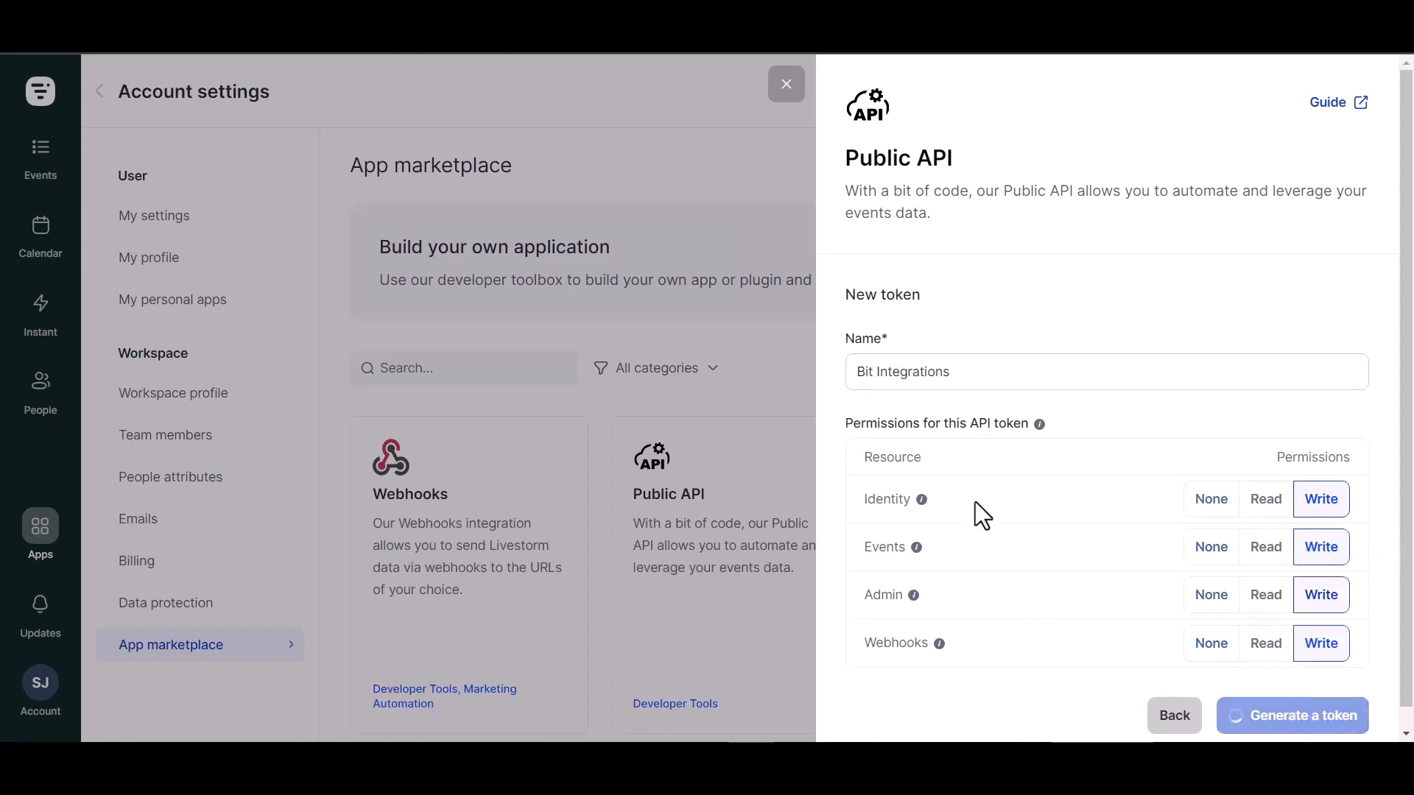
{"action": "left_click", "coordinate": [1341, 417]}
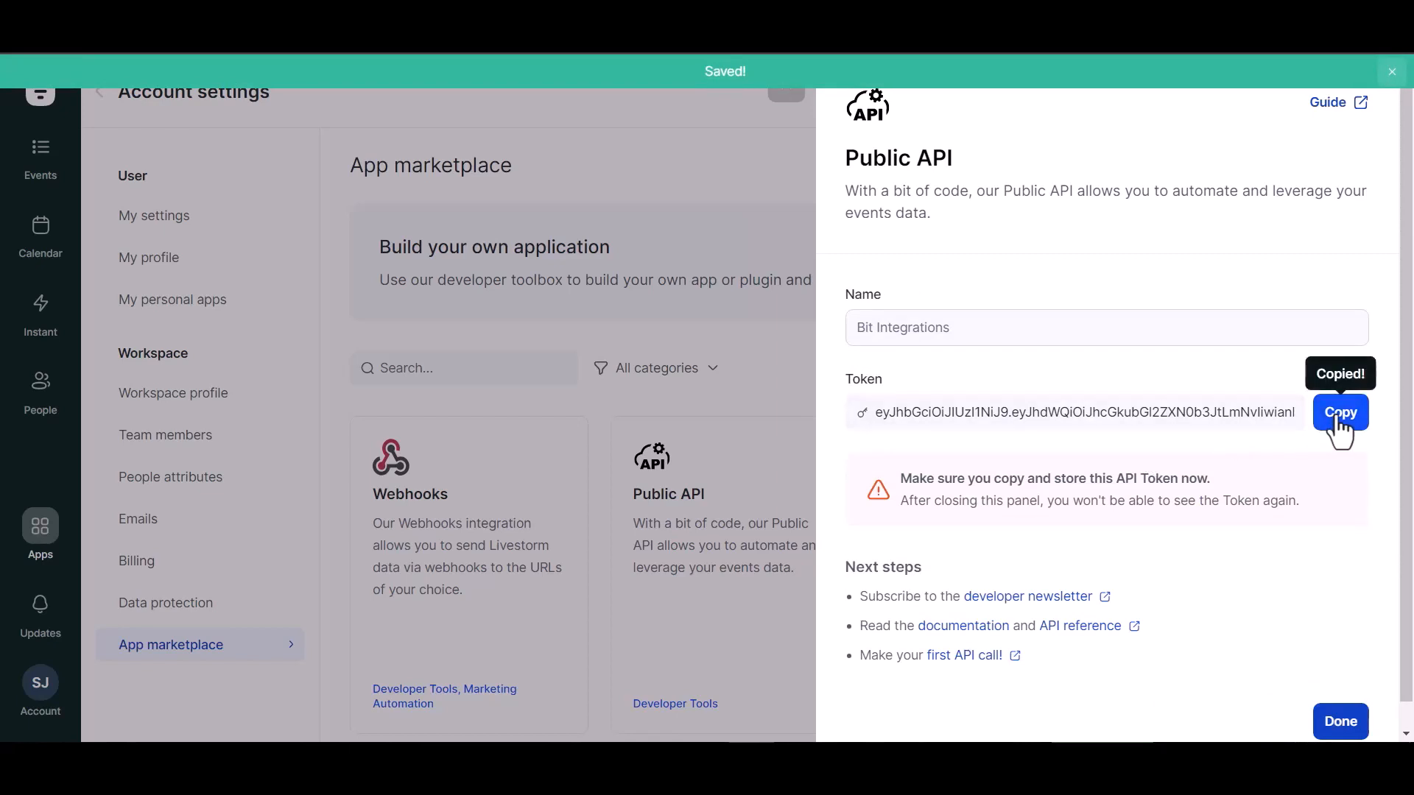
{"action": "left_click", "coordinate": [1339, 718]}
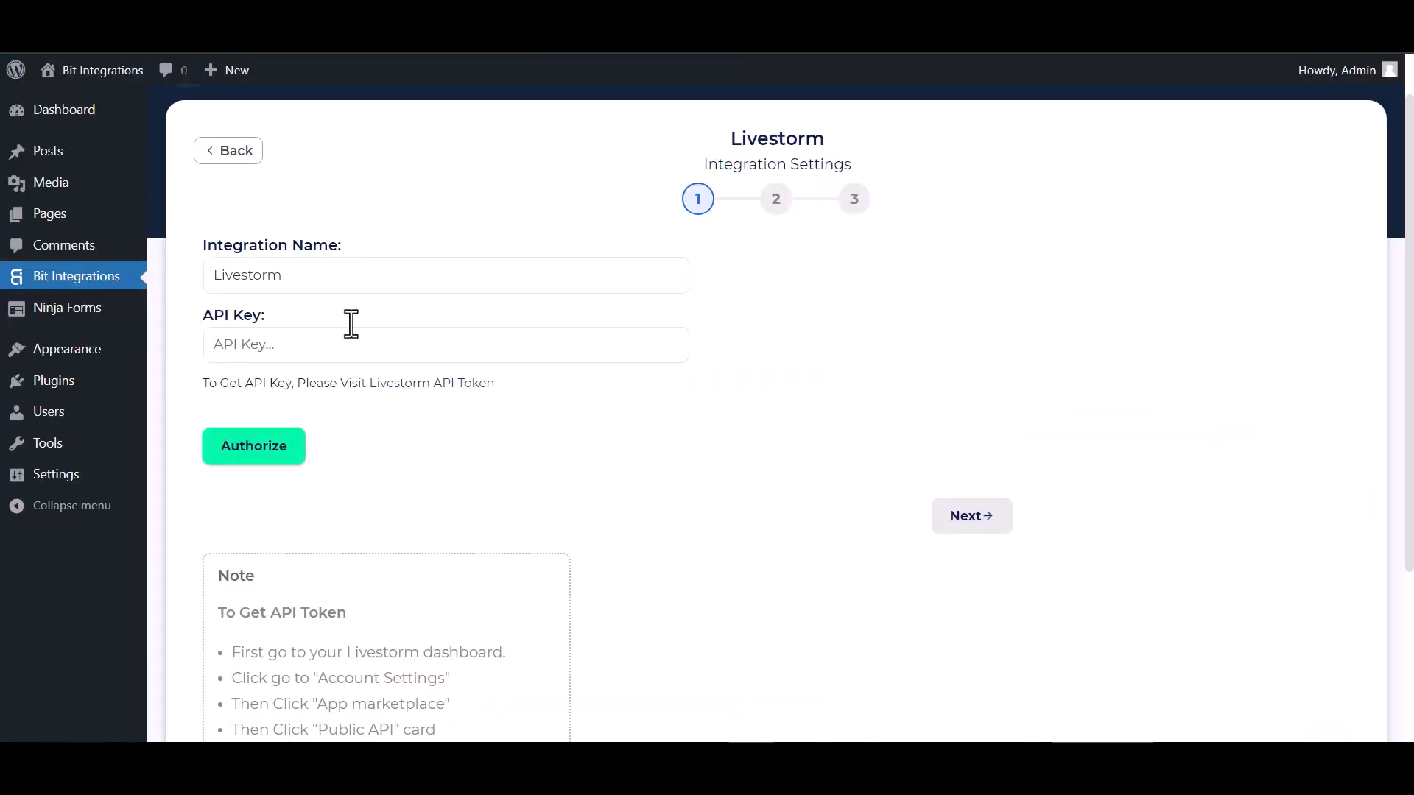
Paste the Livestorm token as the API key, authorize it, and continue to event selection.
{"action": "left_click", "coordinate": [331, 341]}
{"action": "key", "text": "ctrl+v"}
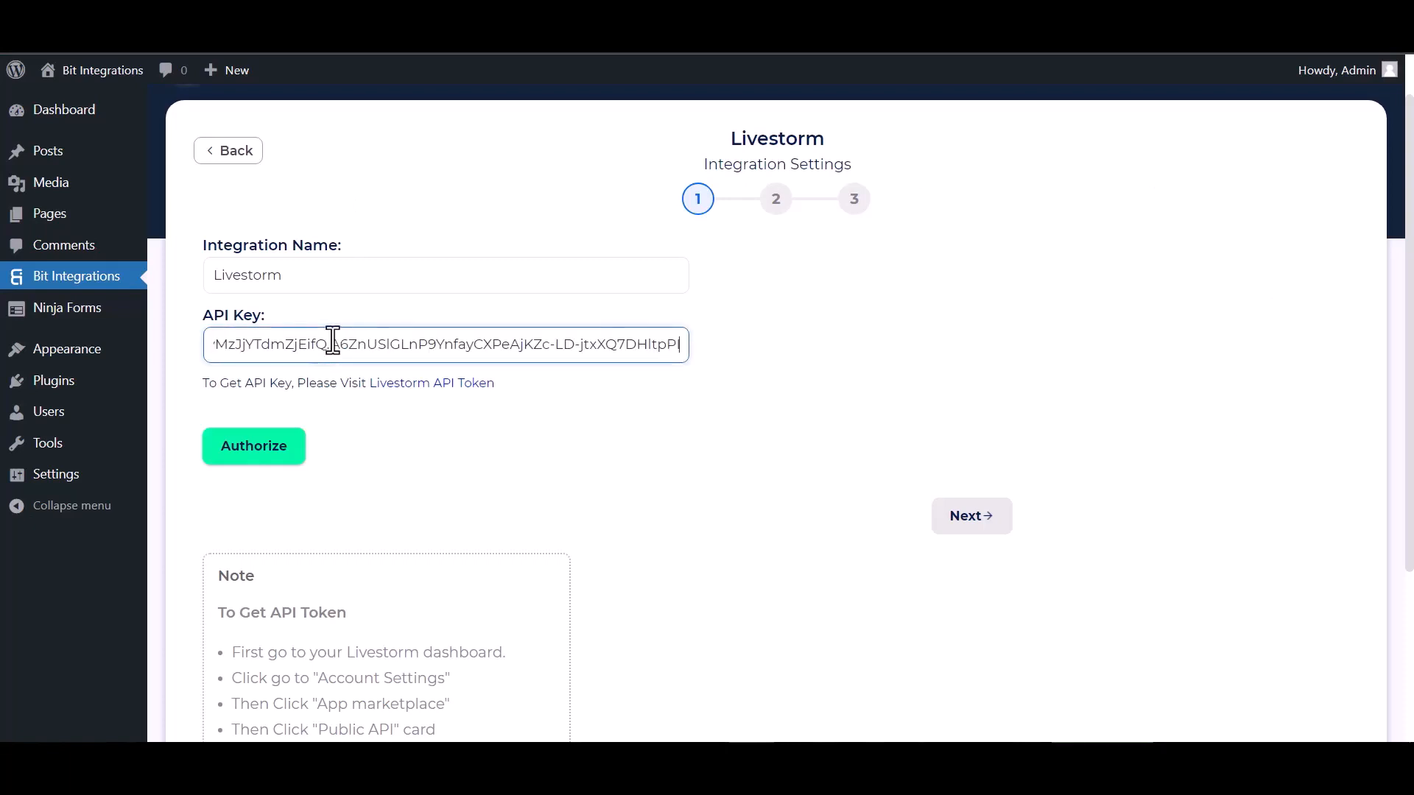
{"action": "left_click", "coordinate": [248, 458]}
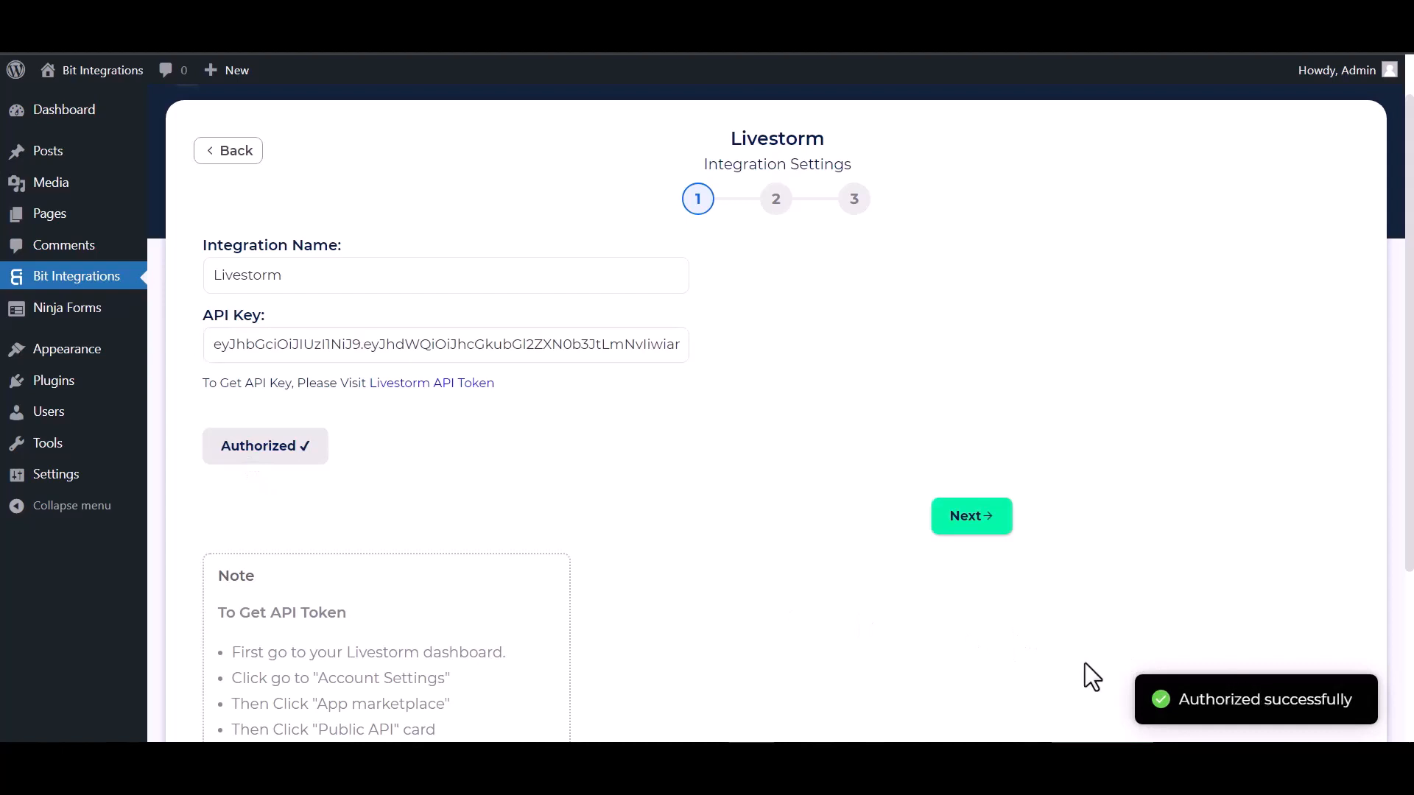
{"action": "left_click", "coordinate": [953, 544]}
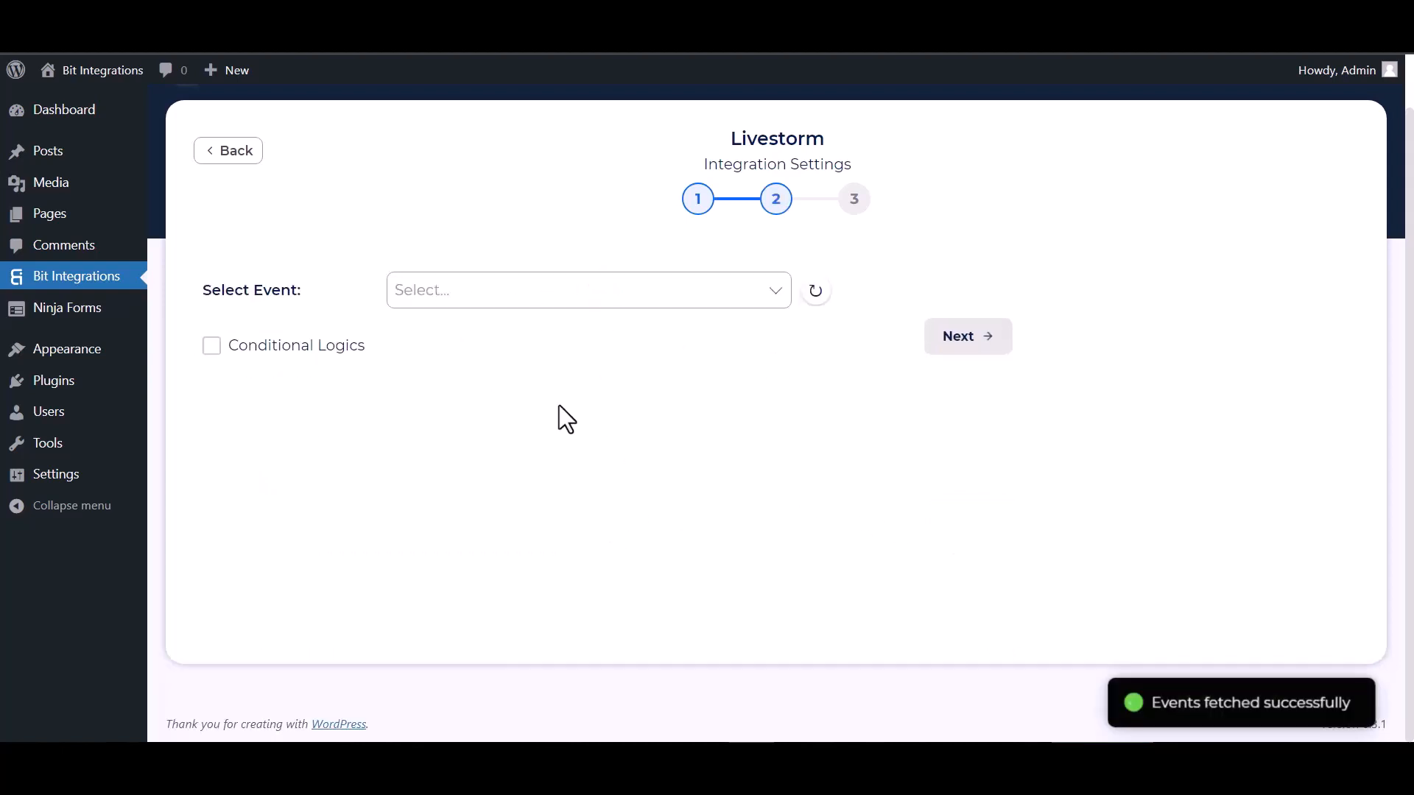
Select the Bit Integrations event and its September 29th 2023 session.
{"action": "left_click", "coordinate": [489, 292]}
{"action": "left_click", "coordinate": [461, 329]}
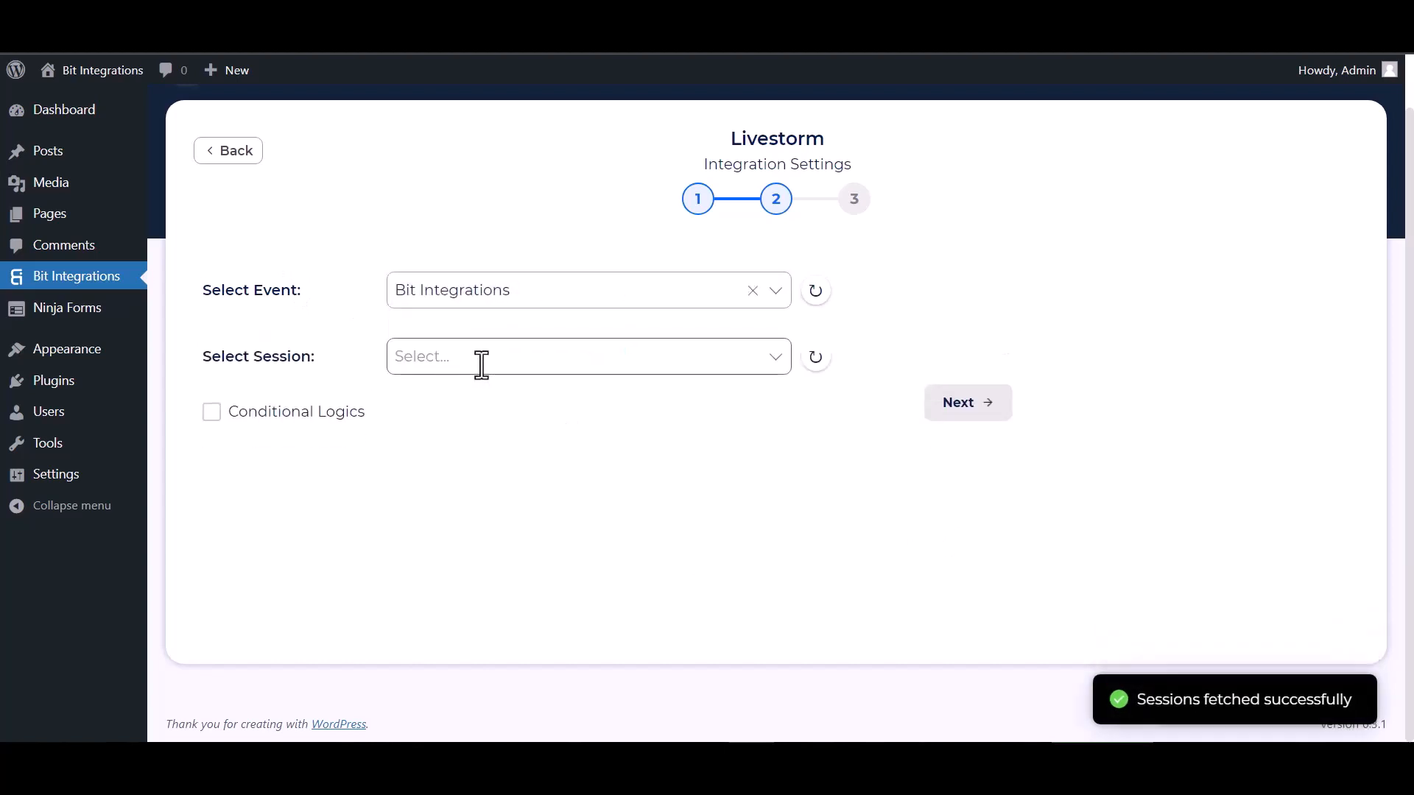
{"action": "left_click", "coordinate": [481, 364]}
{"action": "left_click", "coordinate": [468, 404]}
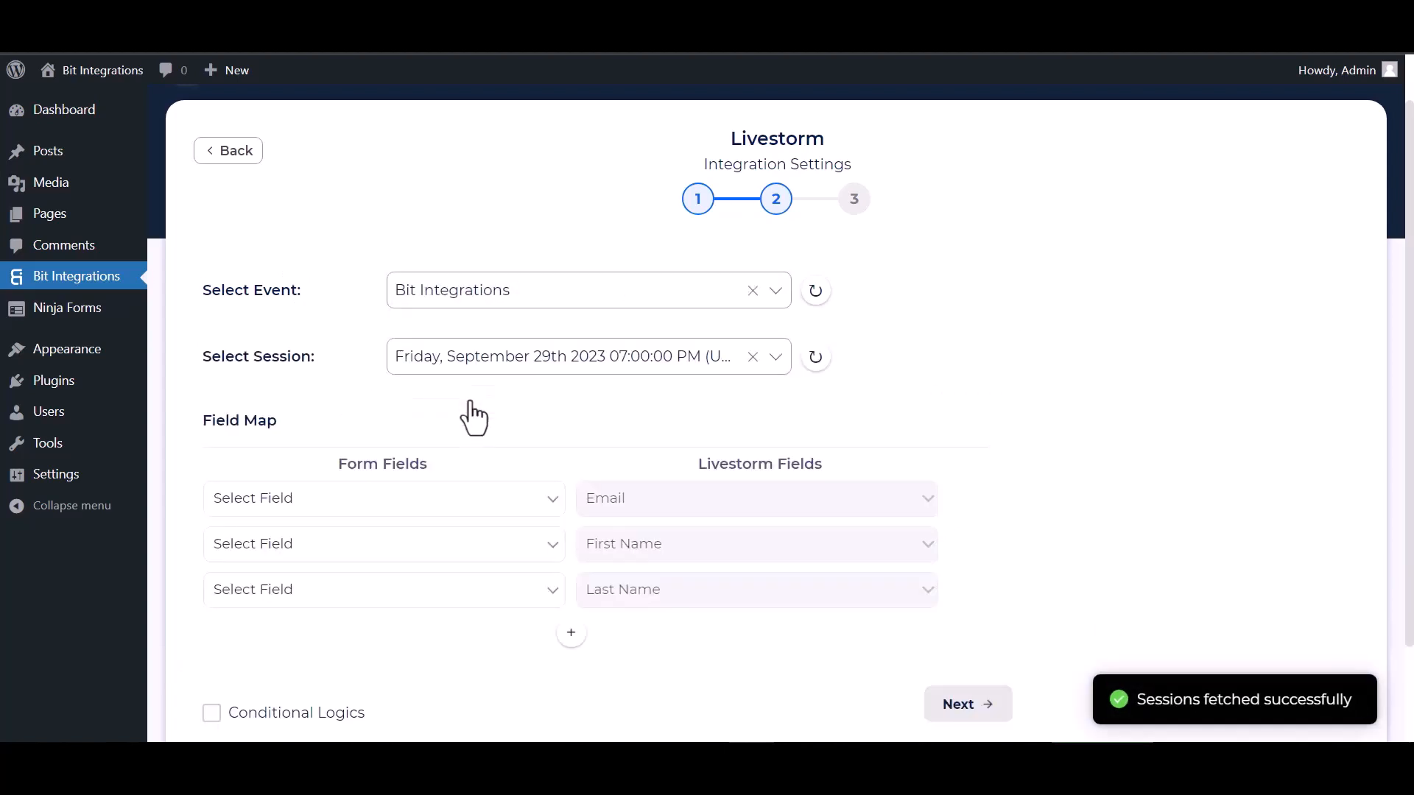
Map the form's Email, First Name and Last Name fields to Livestorm's fields.
{"action": "scroll", "coordinate": [472, 418], "scroll_direction": "down", "scroll_amount": 2}
{"action": "left_click", "coordinate": [383, 379]}
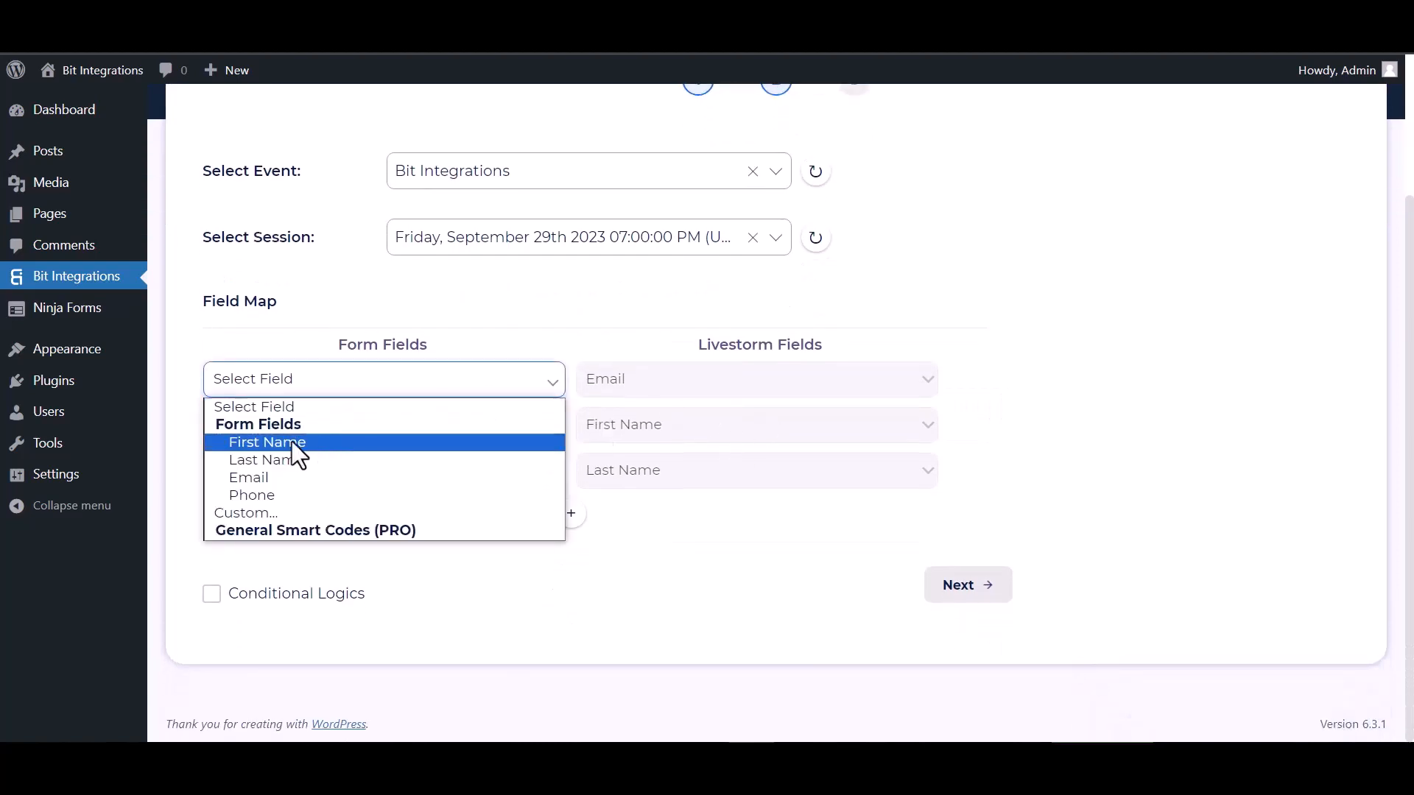
{"action": "left_click", "coordinate": [252, 478]}
{"action": "left_click", "coordinate": [338, 425]}
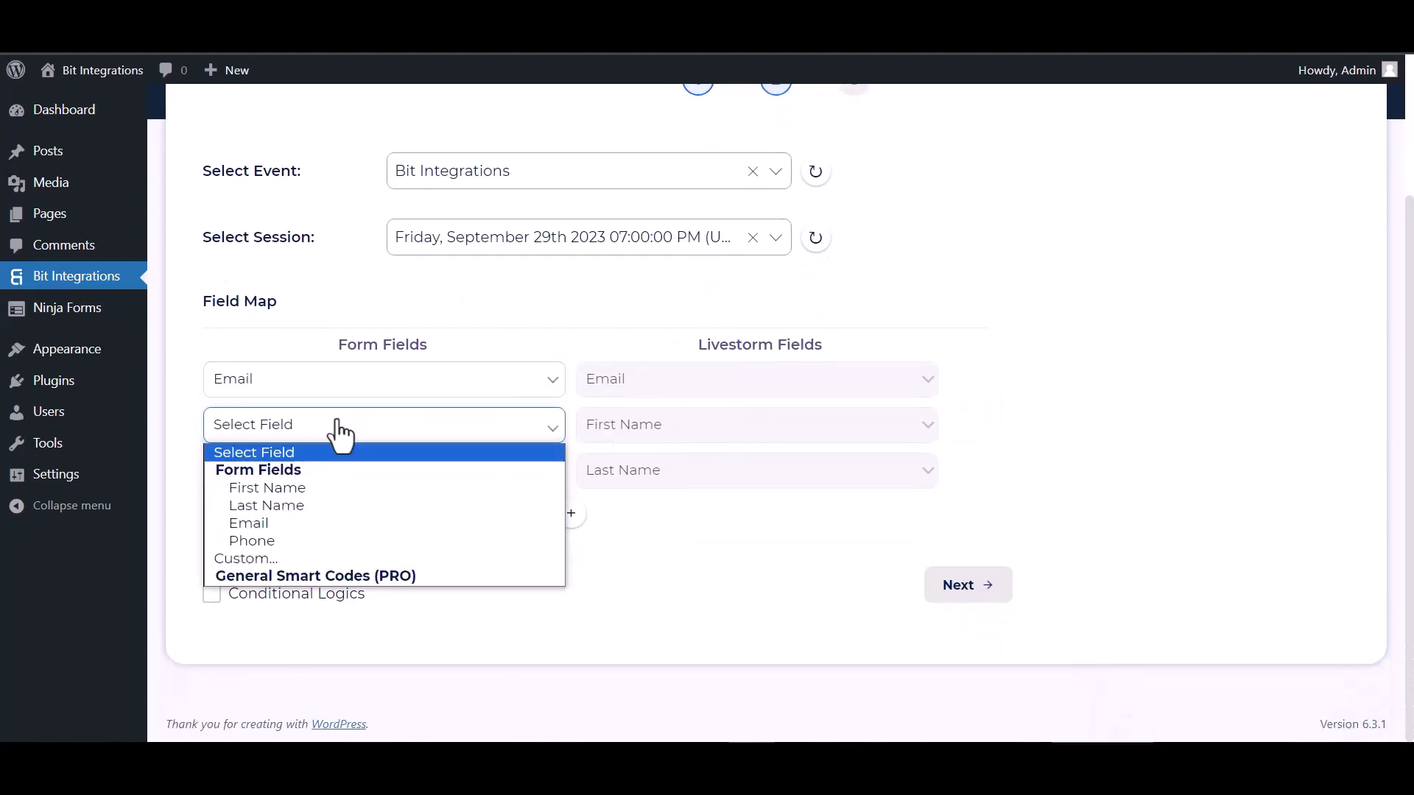
{"action": "left_click", "coordinate": [284, 487]}
{"action": "left_click", "coordinate": [304, 472]}
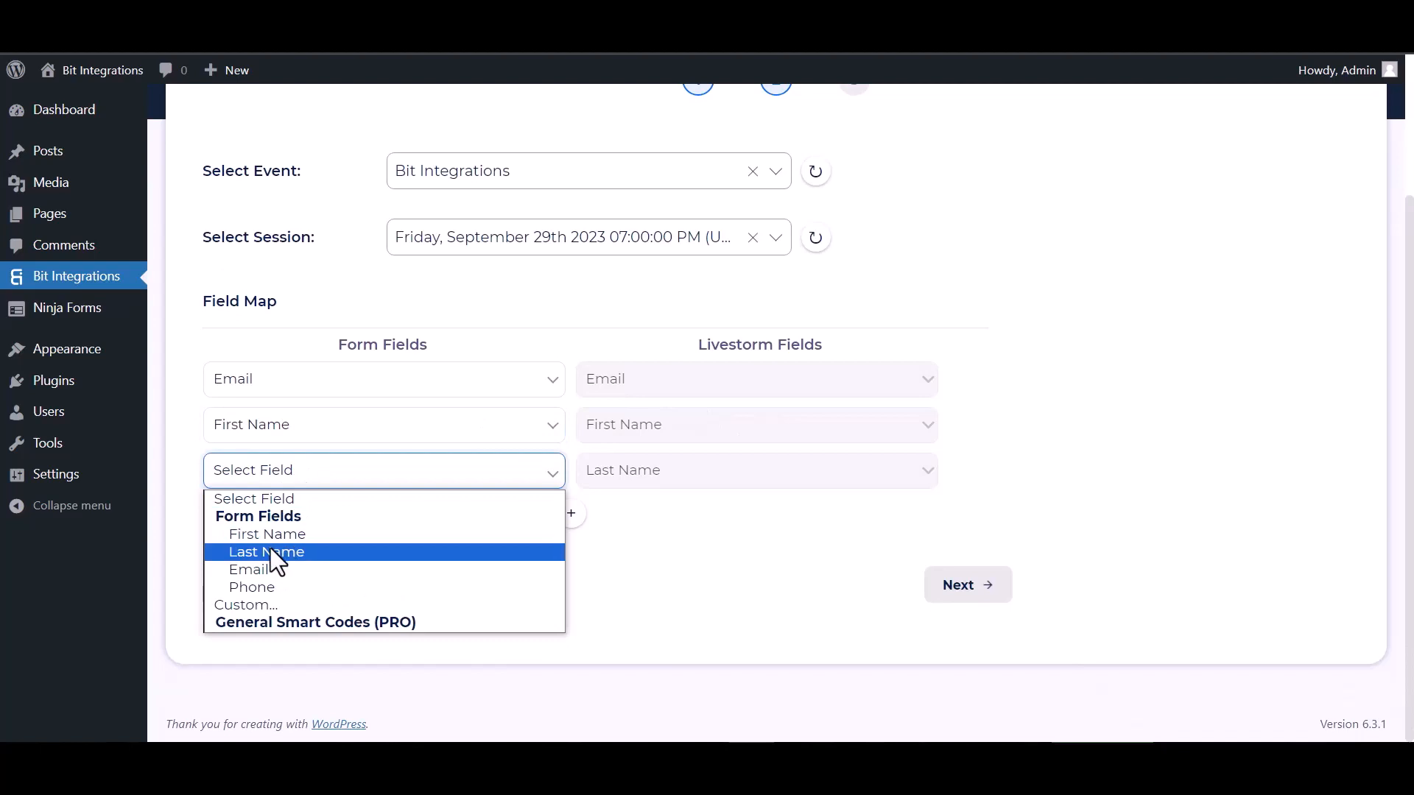
{"action": "left_click", "coordinate": [271, 551]}
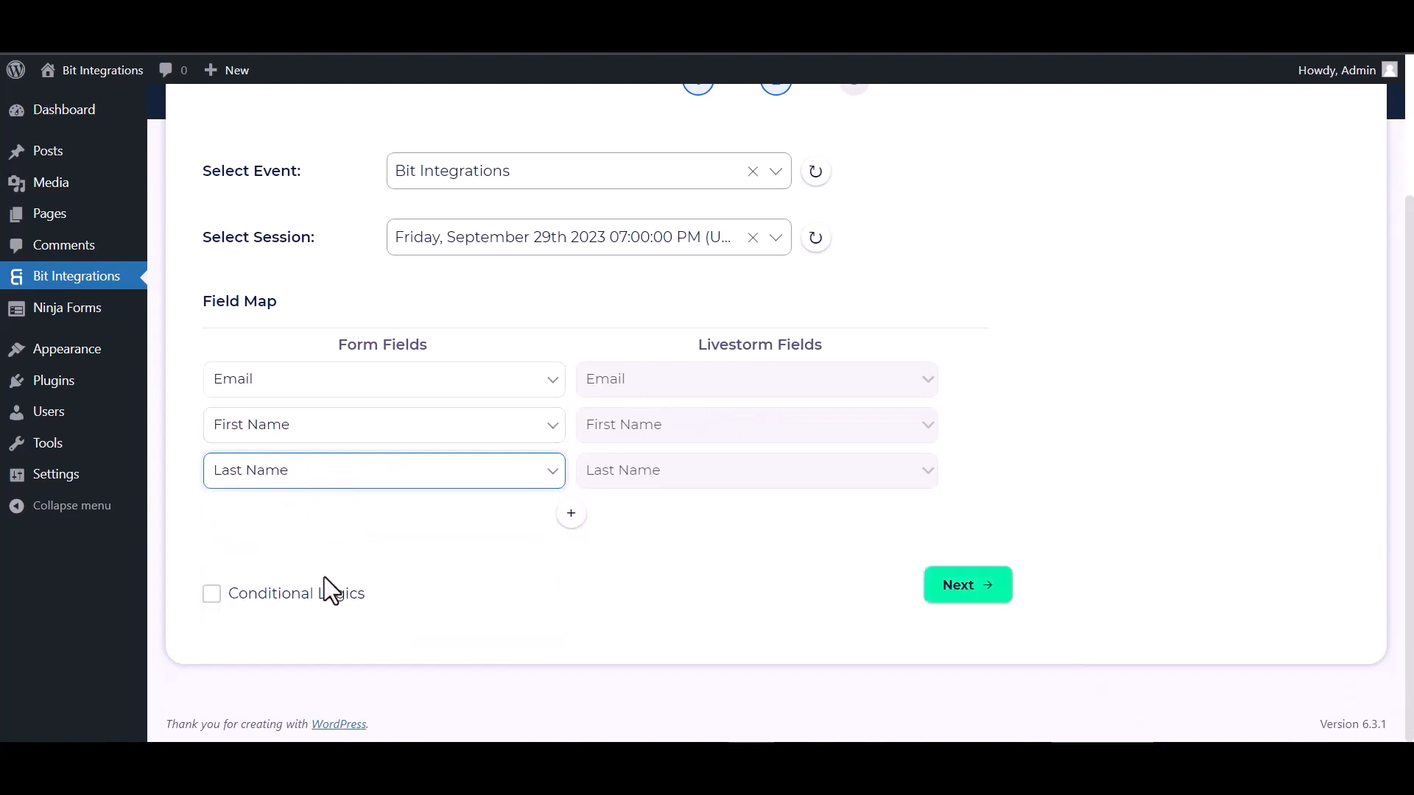
Leave conditional logic off, then finish and save the Livestorm integration.
{"action": "left_click", "coordinate": [211, 593]}
{"action": "scroll", "coordinate": [407, 497], "scroll_direction": "down", "scroll_amount": 2}
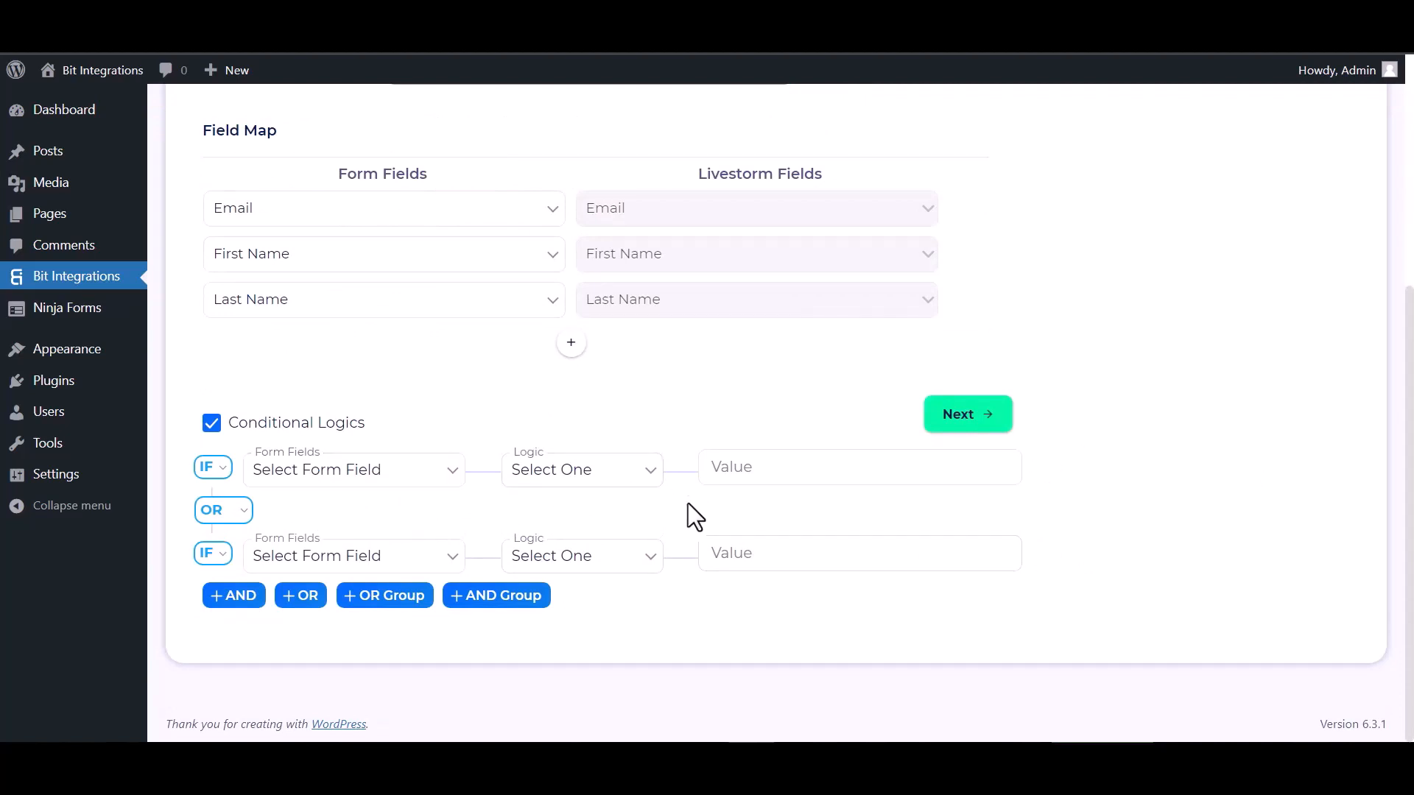
{"action": "left_click", "coordinate": [211, 422]}
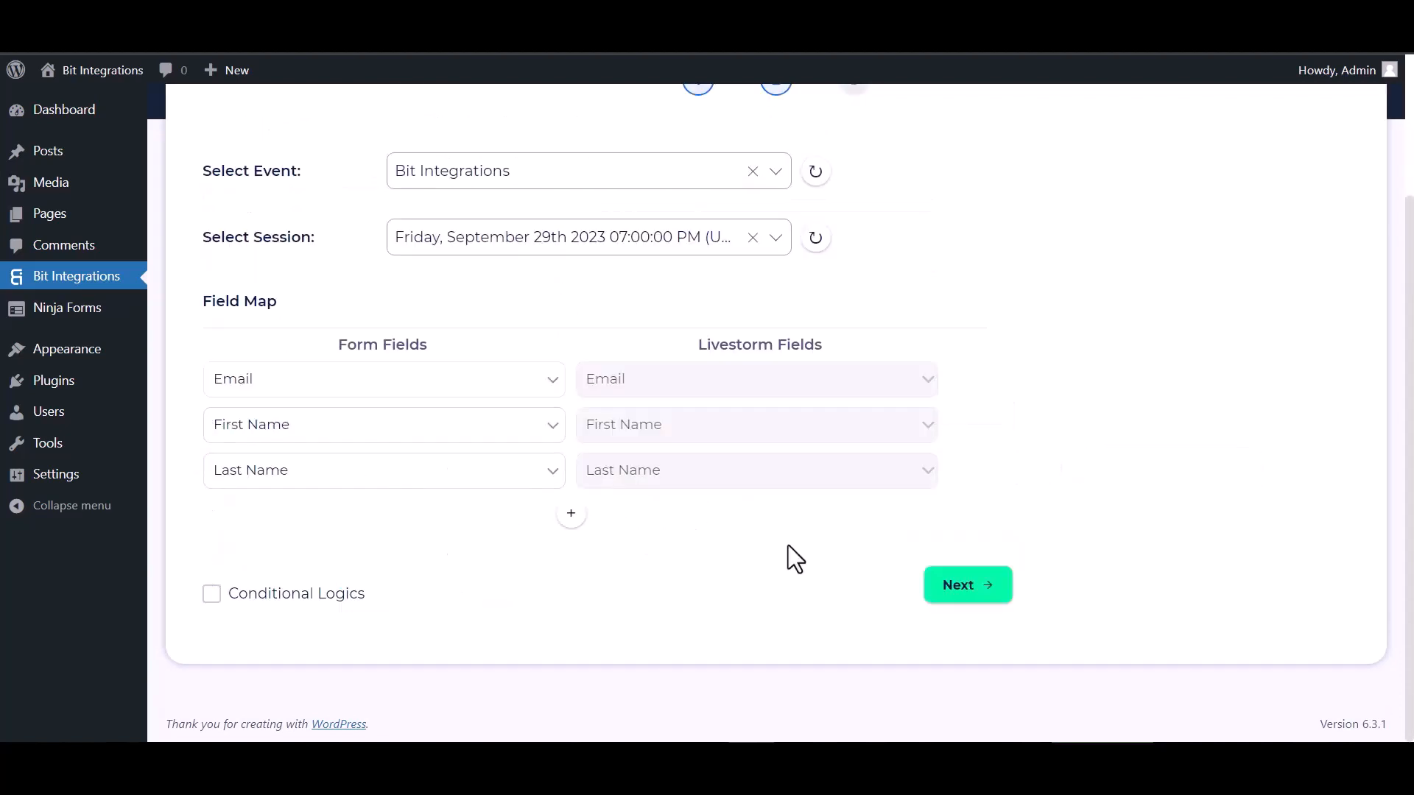
{"action": "left_click", "coordinate": [965, 589]}
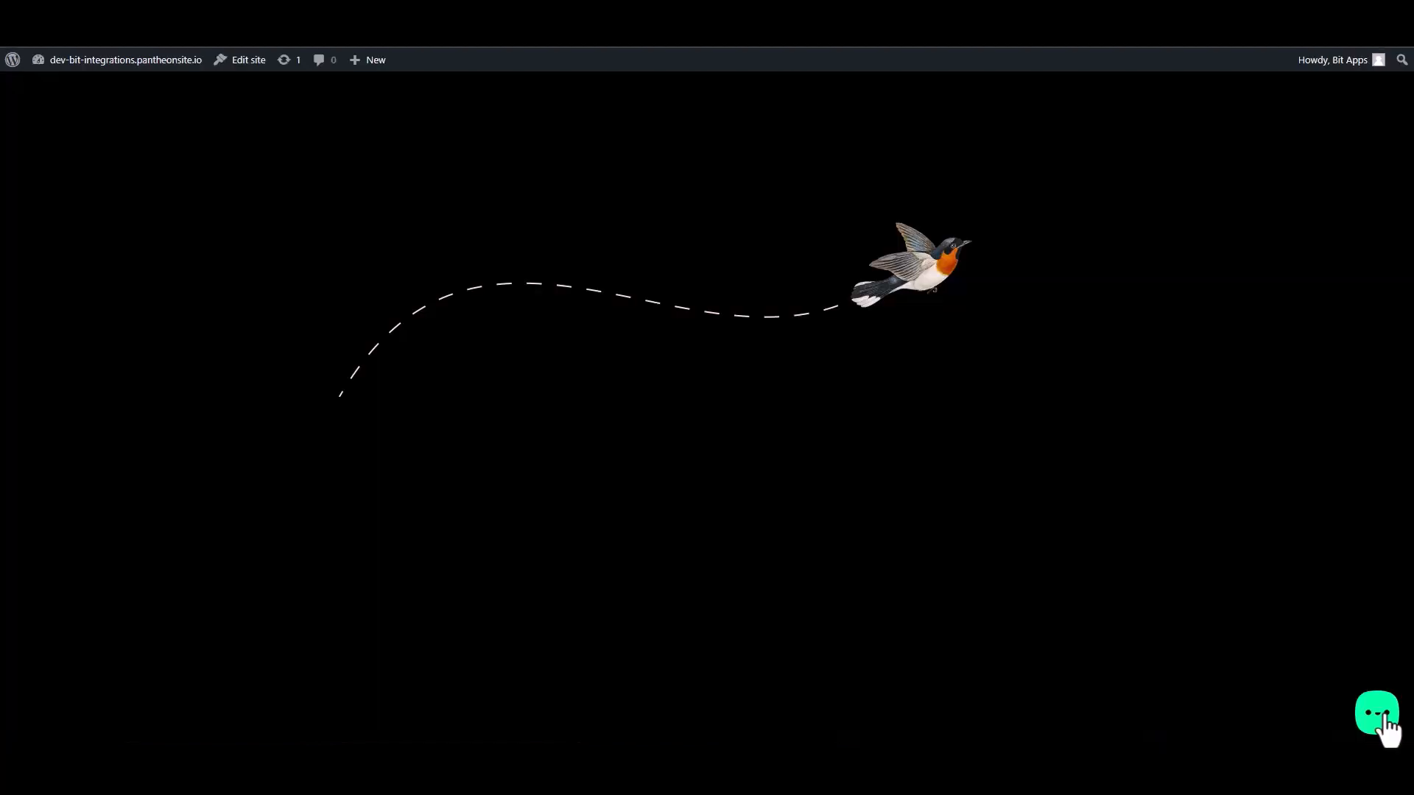
{"action": "left_click", "coordinate": [1374, 713]}
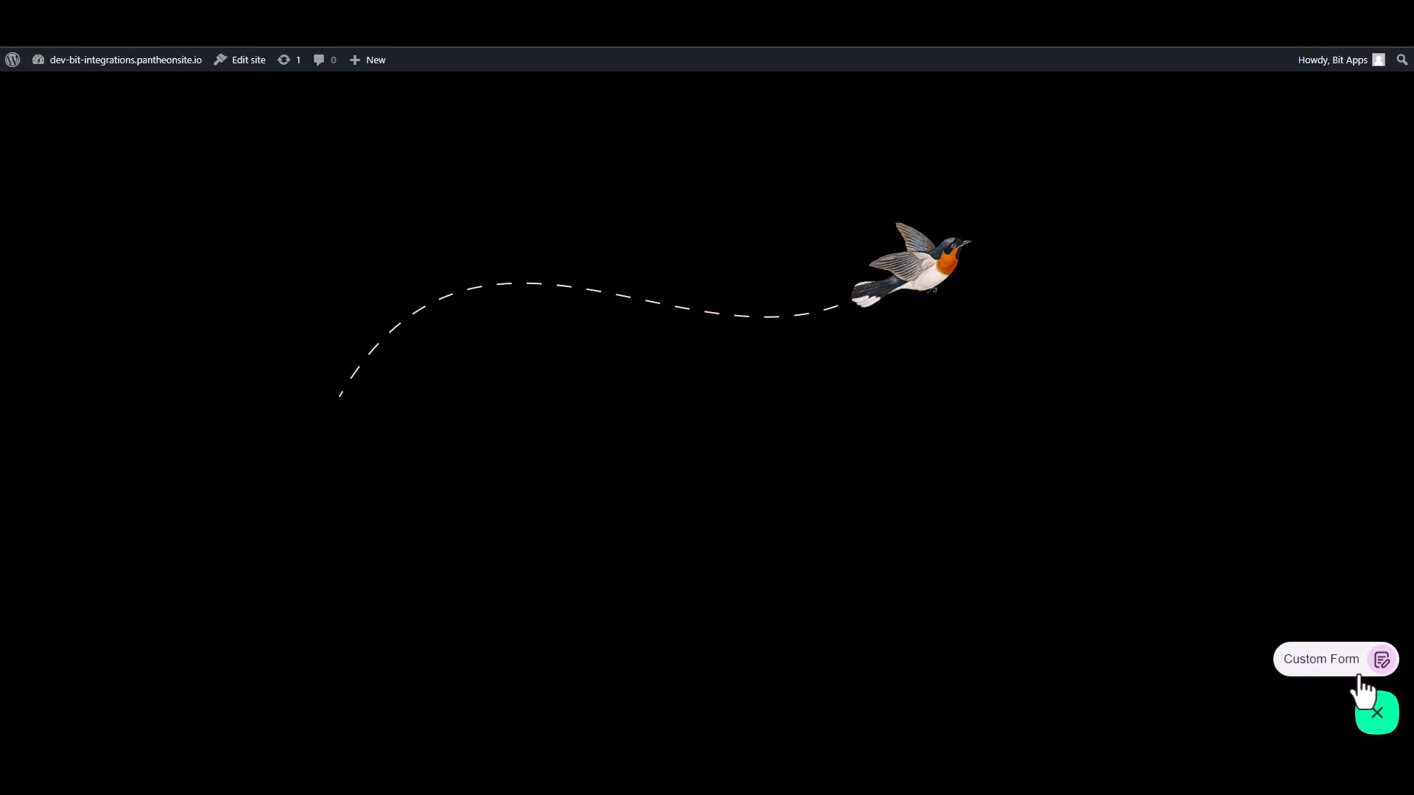
Open the site's Custom Form and enter first name 'Bit' and last name 'Integrations'.
{"action": "left_click", "coordinate": [1323, 659]}
{"action": "left_click", "coordinate": [1252, 501]}
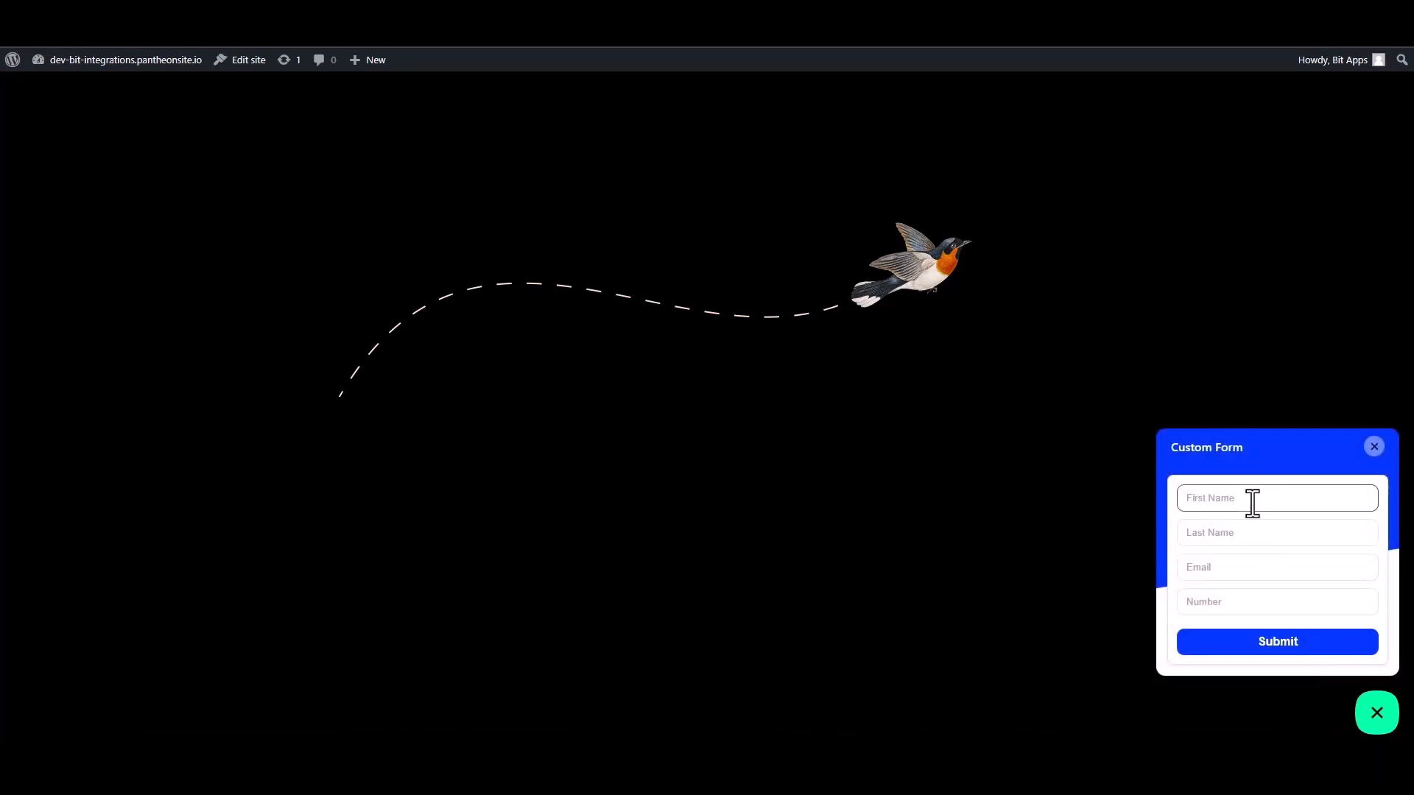
{"action": "type", "text": "Bit"}
{"action": "left_click", "coordinate": [1243, 536]}
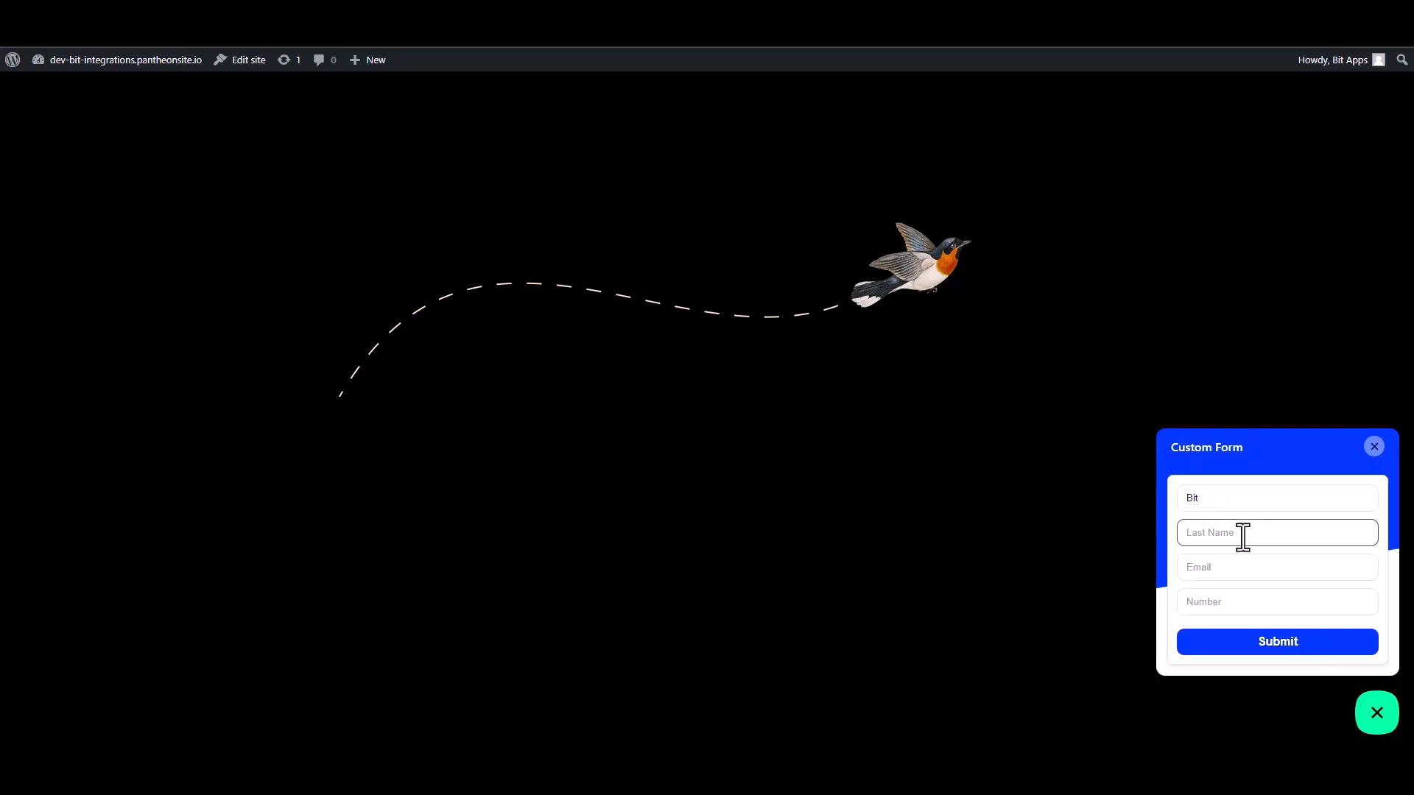
{"action": "type", "text": "I"}
{"action": "type", "text": "egrationa"}
{"action": "key", "text": "BackSpace"}
{"action": "key", "text": "BackSpace"}
Fill in the e-mail address and phone number fields, then submit the form.
{"action": "left_click", "coordinate": [1342, 568]}
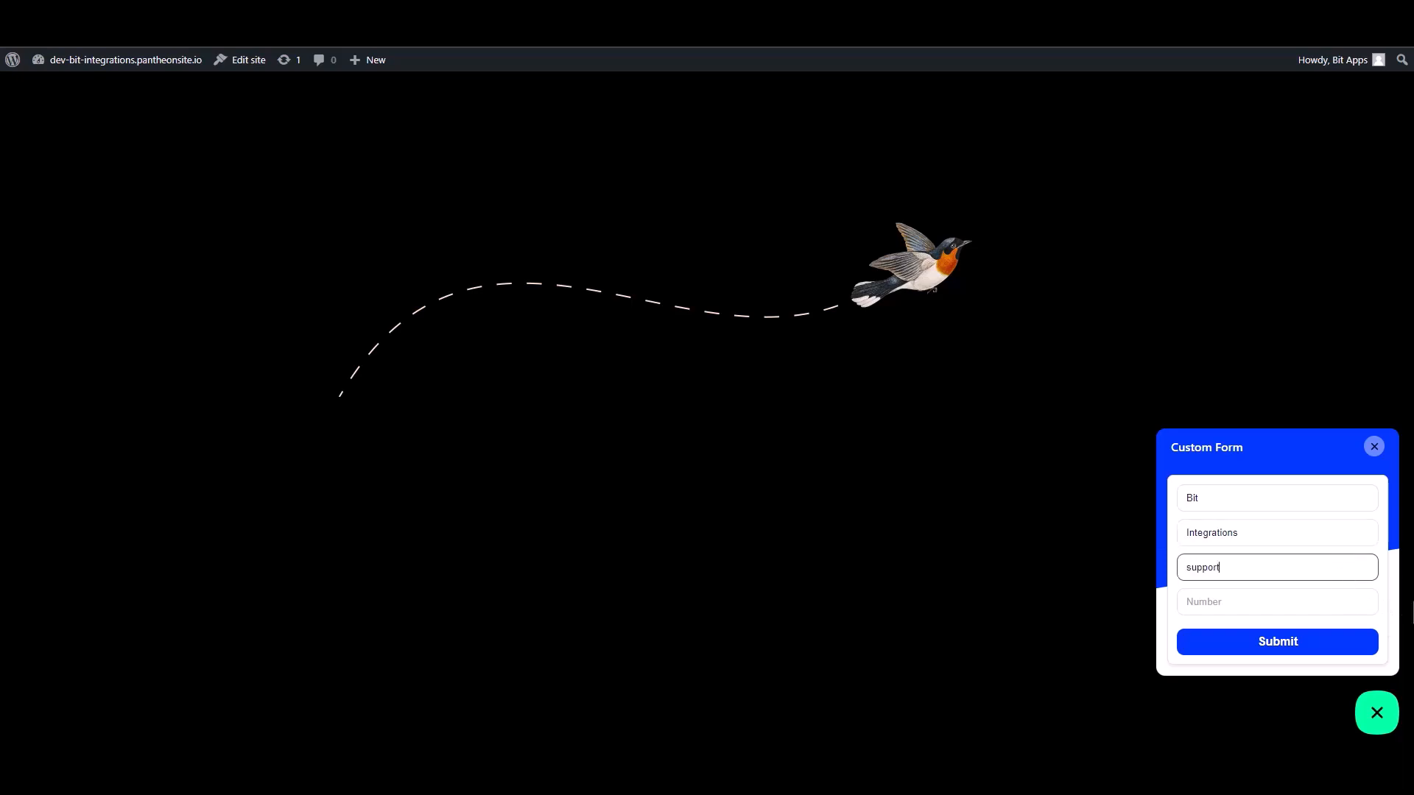
{"action": "key", "text": "Tab"}
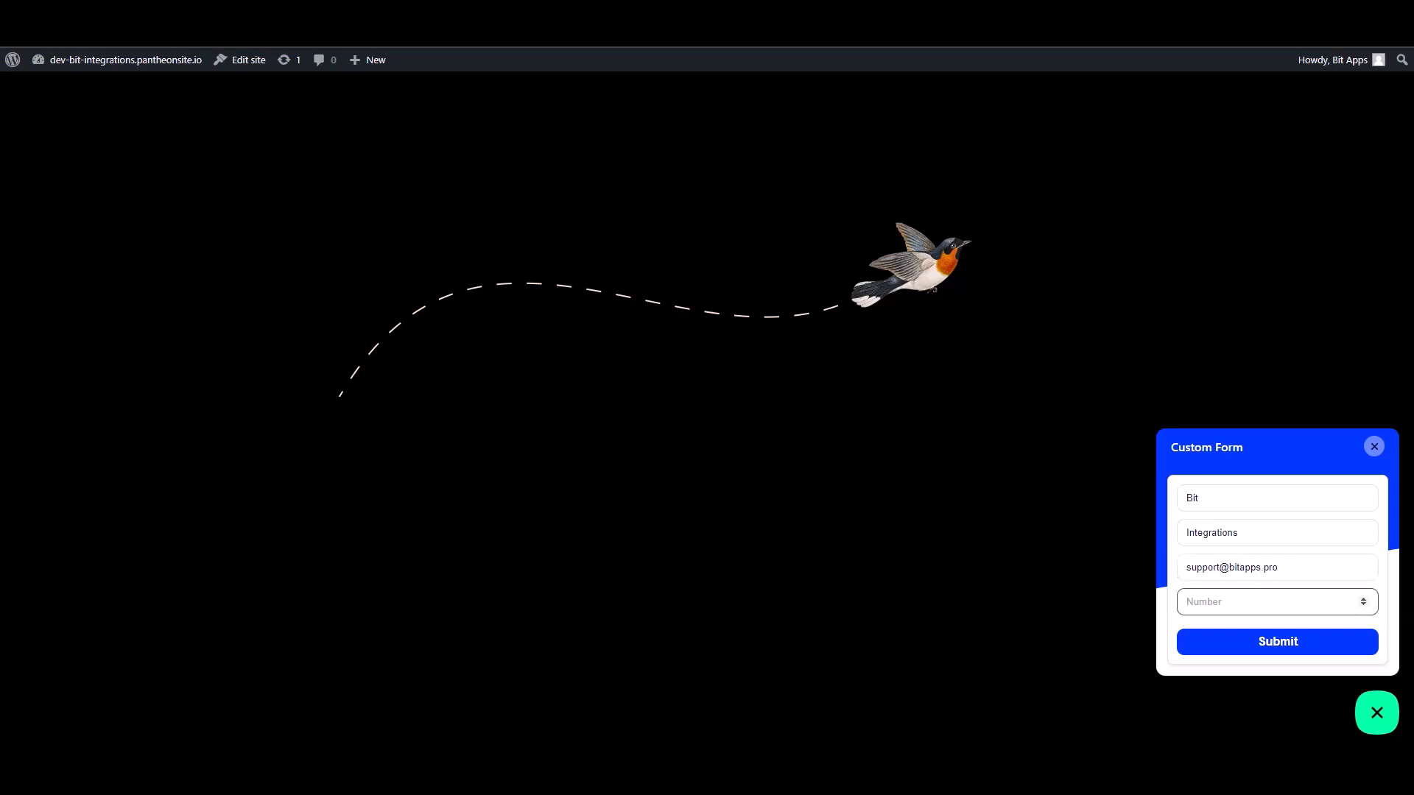
{"action": "type", "text": "444555666"}
{"action": "left_click", "coordinate": [1330, 647]}
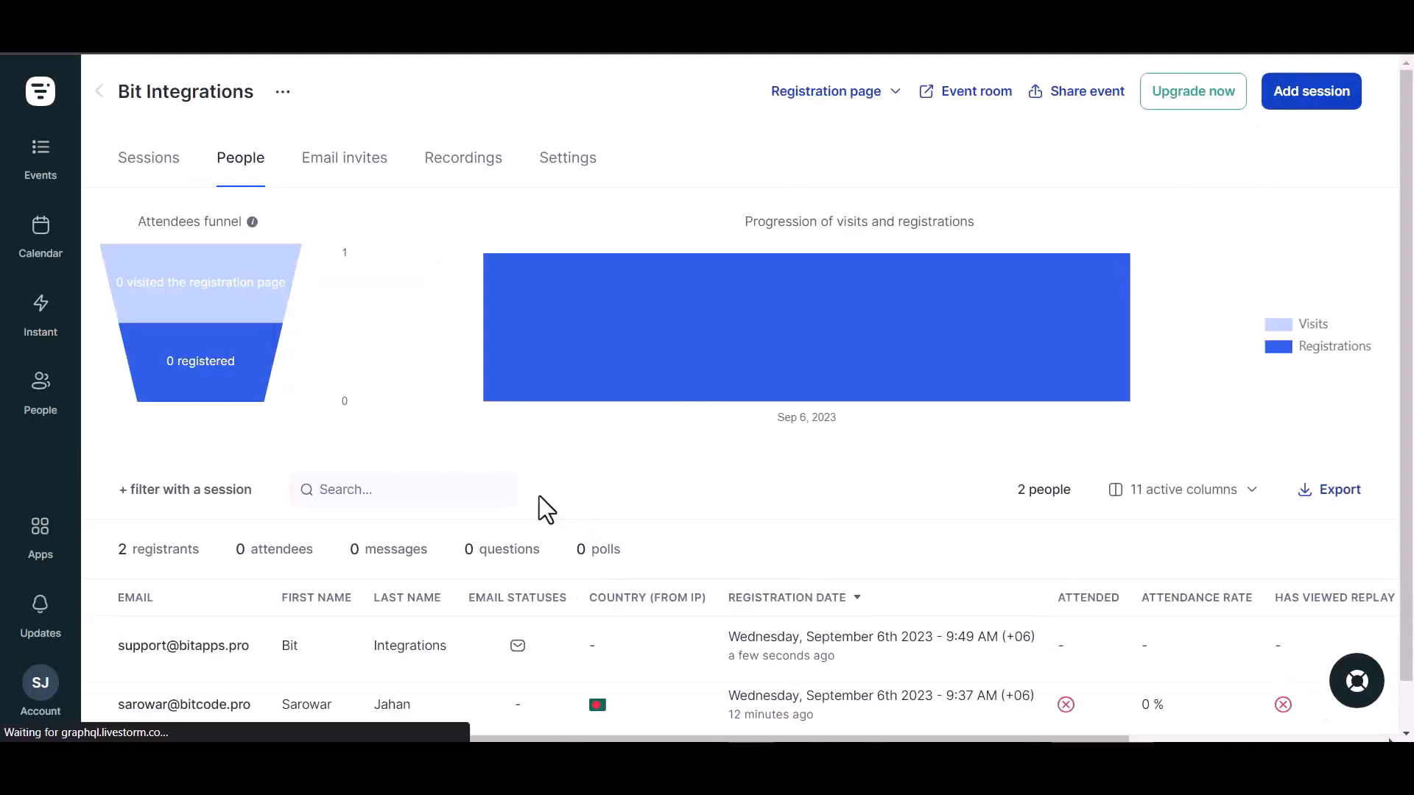
Open the new Bit Integrations registrant's details from the event's People list.
{"action": "scroll", "coordinate": [545, 508], "scroll_direction": "down", "scroll_amount": 1}
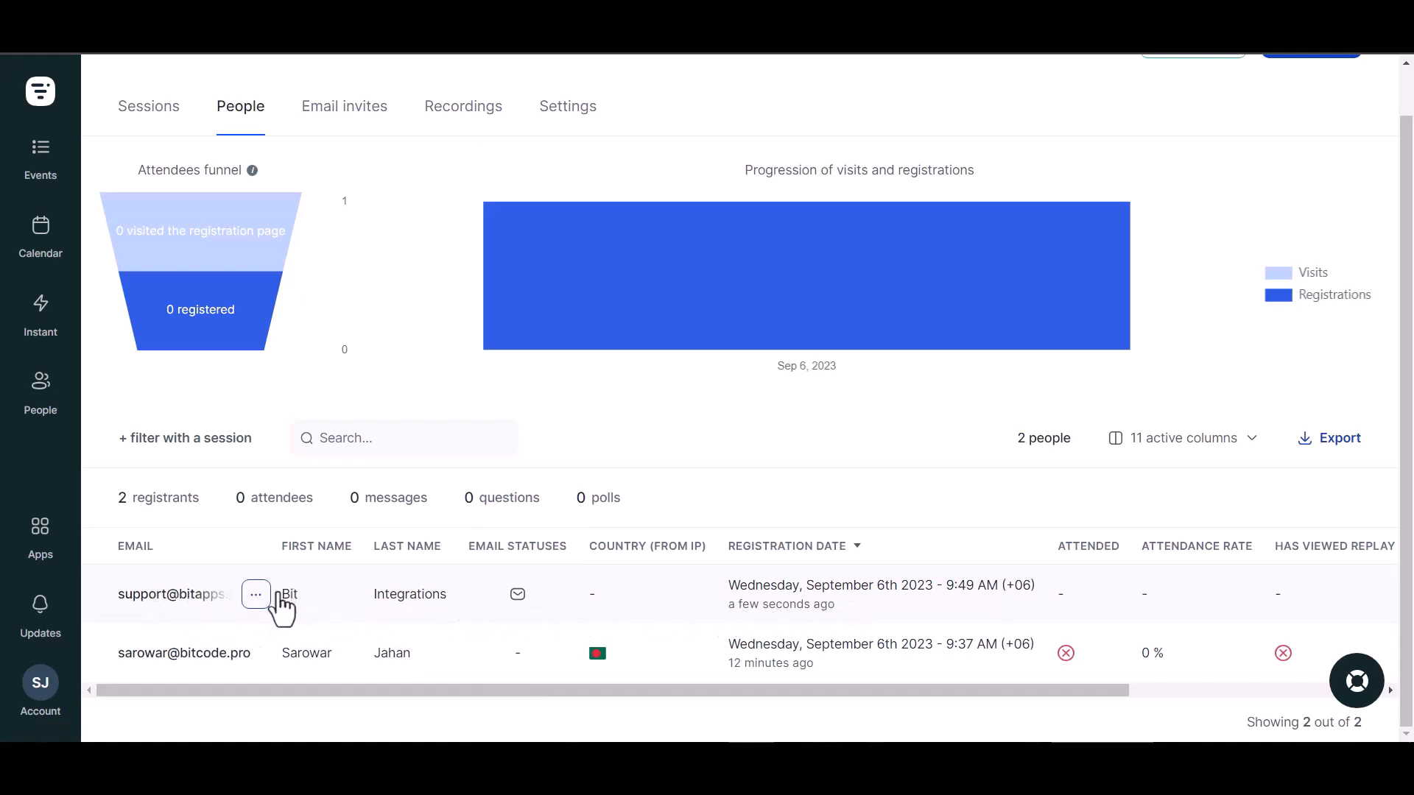
{"action": "left_click", "coordinate": [234, 607]}
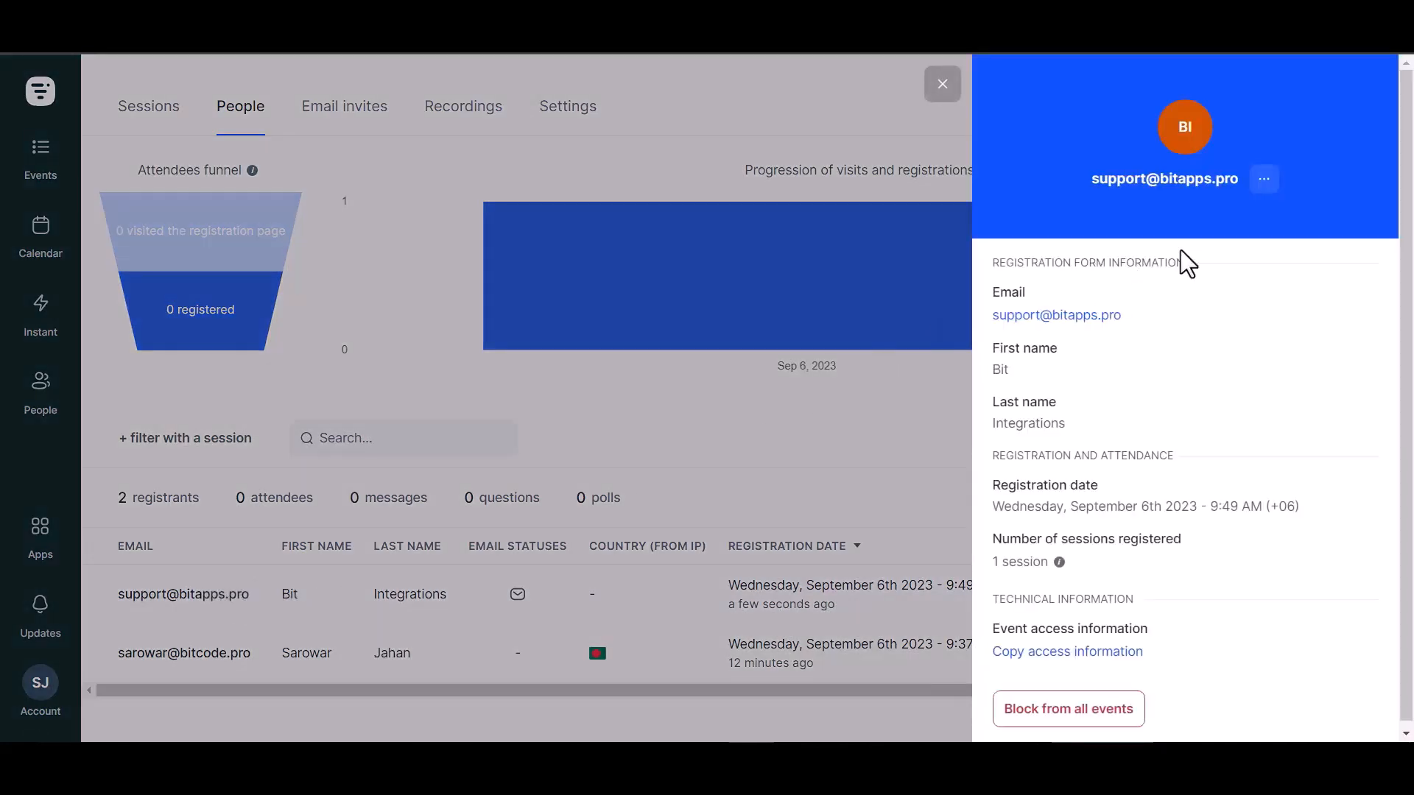